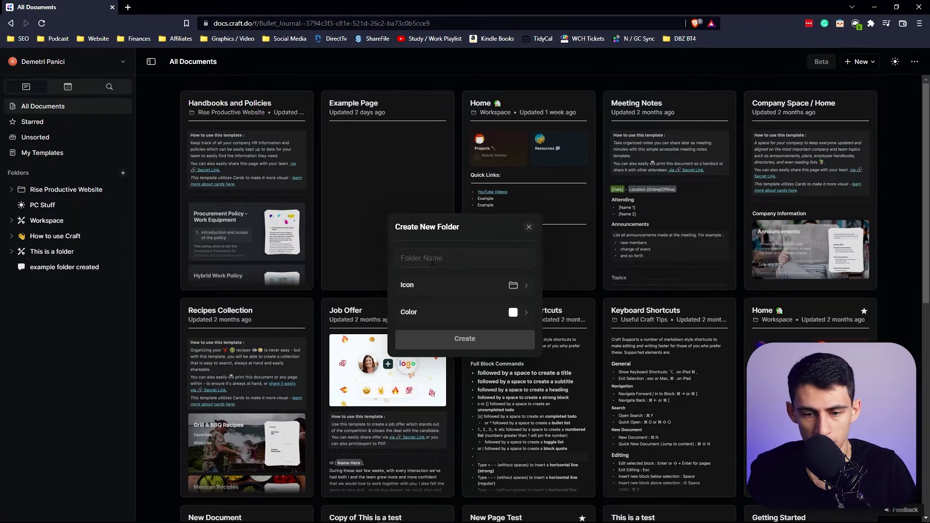
pyautogui.write('Bul')
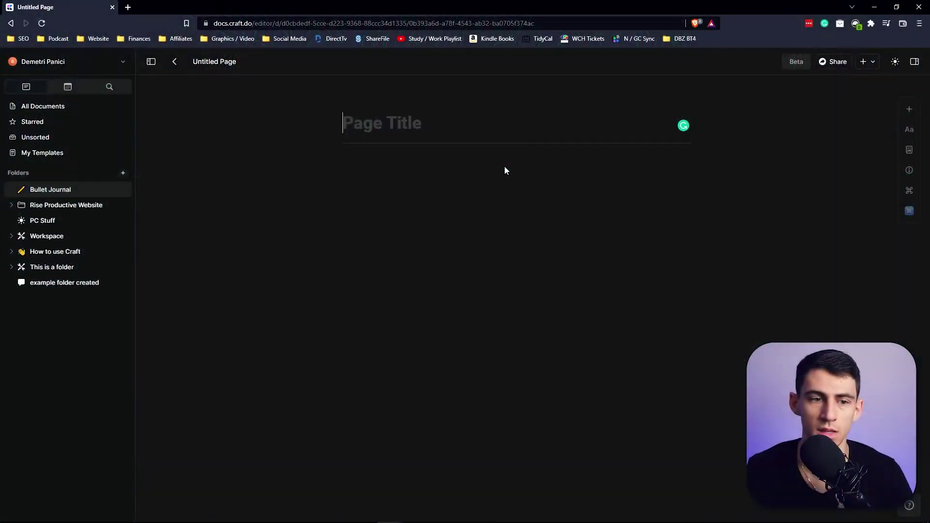
pyautogui.write('Bul')
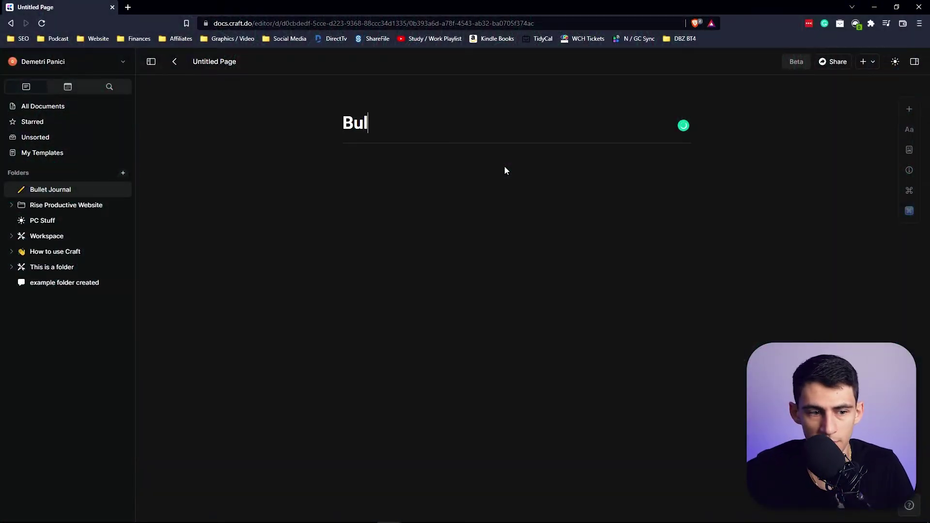
pyautogui.write('let Journal')
# Title the page Bullet Journal and add a Current: subtitle with a divider beneath.
pyautogui.press('Return')
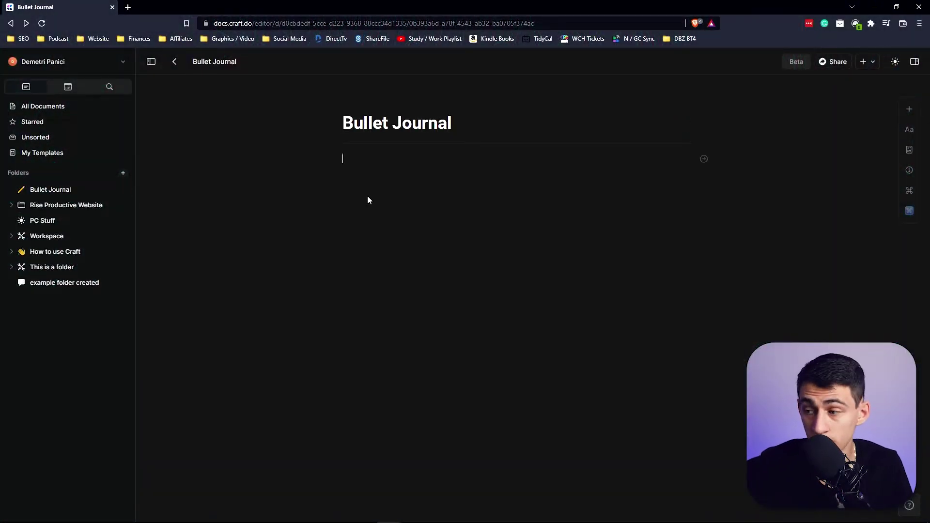
pyautogui.write('/')
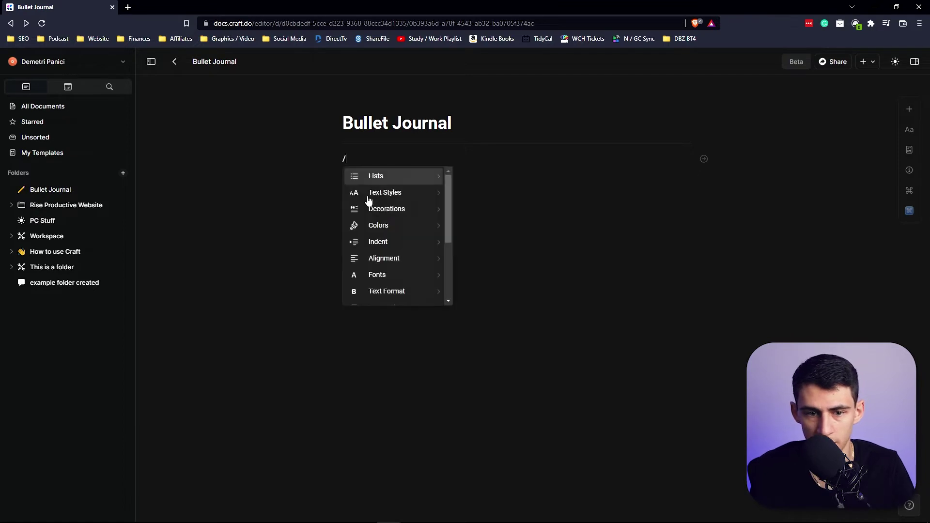
pyautogui.press('BackSpace')
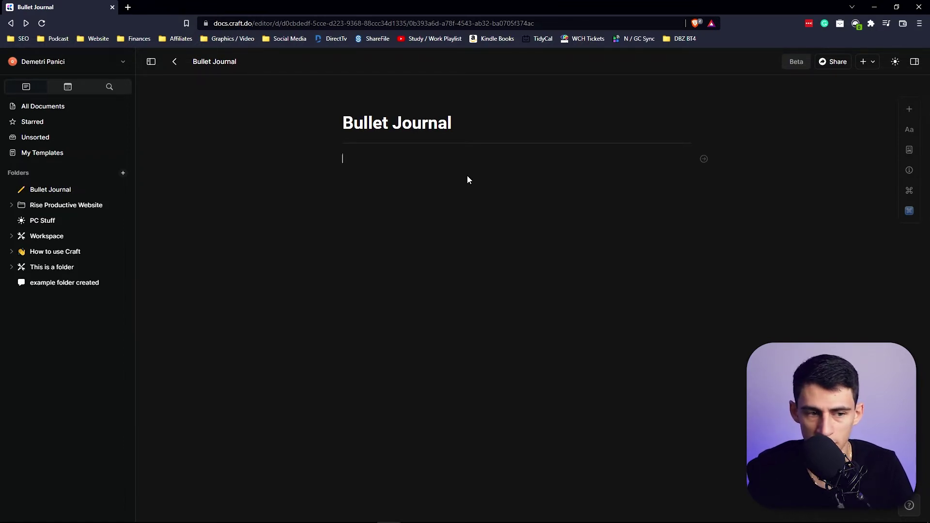
pyautogui.write('/h')
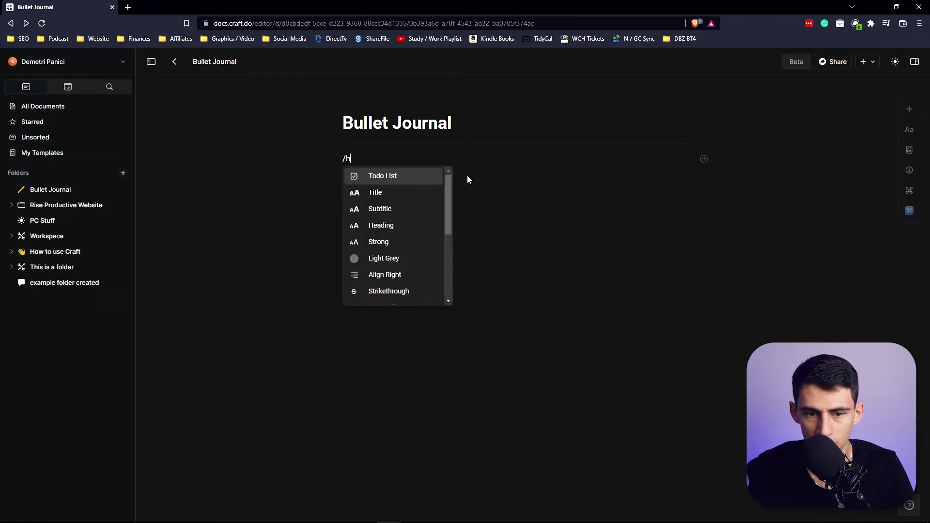
pyautogui.write('2')
pyautogui.press('Return')
pyautogui.write('Current:')
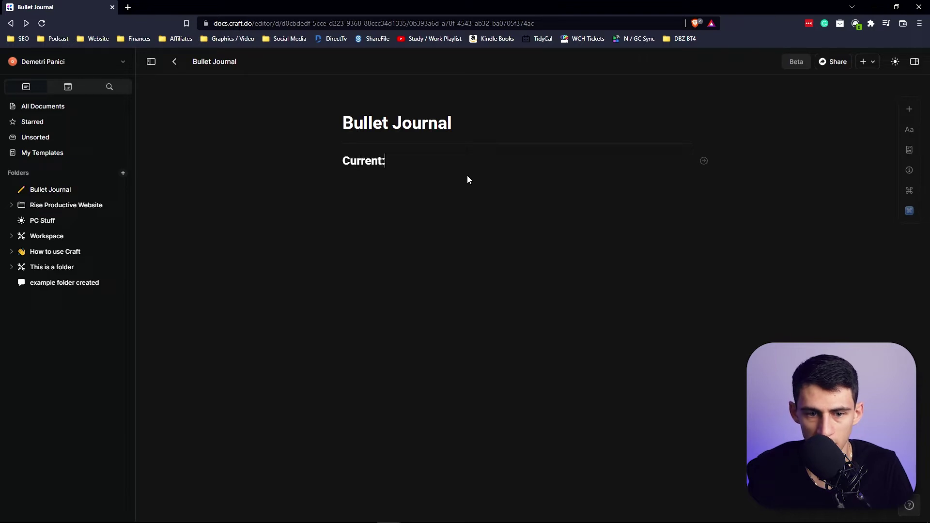
pyautogui.press('Return')
pyautogui.write('/che')
pyautogui.press('BackSpace')
pyautogui.press('BackSpace')
pyautogui.press('BackSpace')
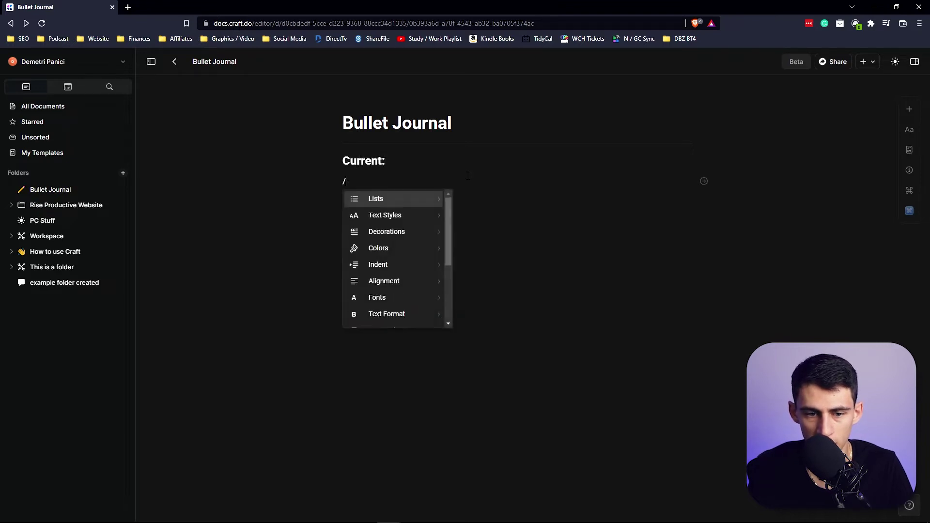
pyautogui.press('BackSpace')
pyautogui.write('---')
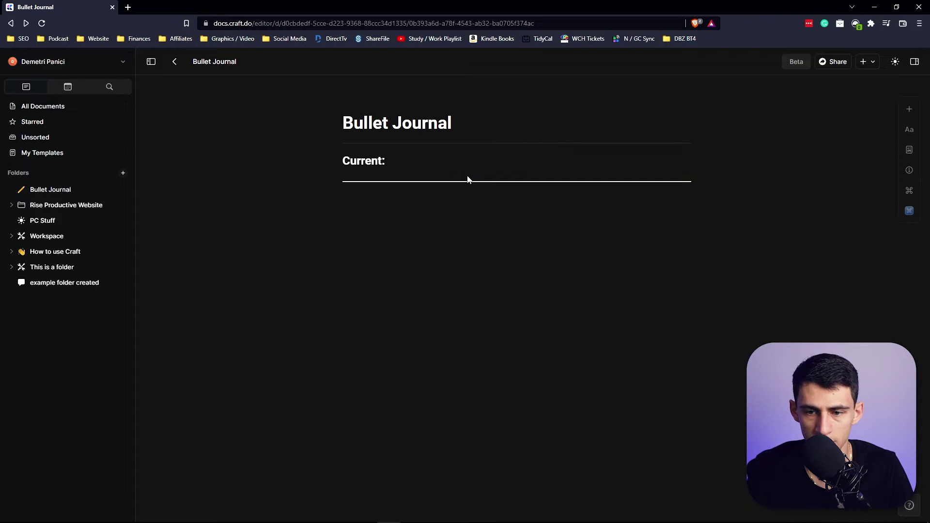
pyautogui.write('/su')
# Add a Storage: subtitle and a The Key: heading, each followed by a divider line.
pyautogui.press('BackSpace')
pyautogui.press('BackSpace')
pyautogui.press('BackSpace')
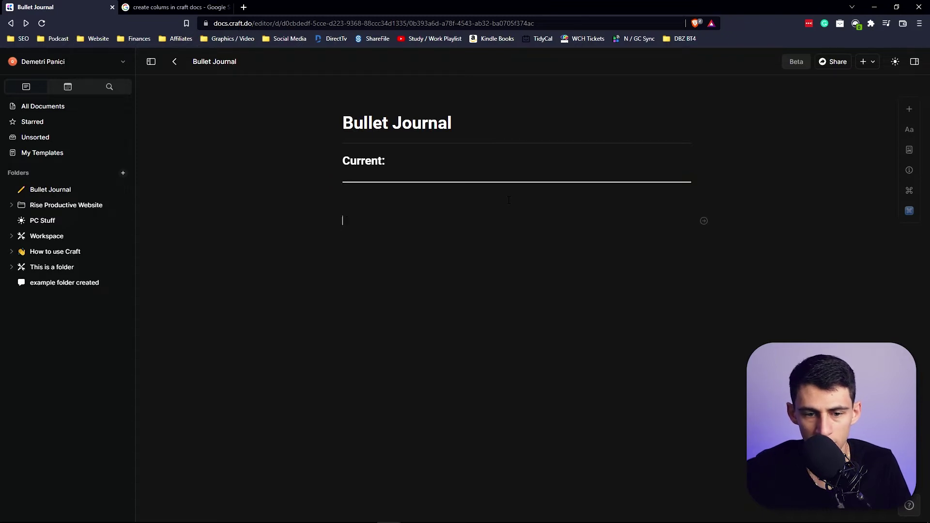
pyautogui.write('Storage:')
pyautogui.press('Return')
pyautogui.write('/sep')
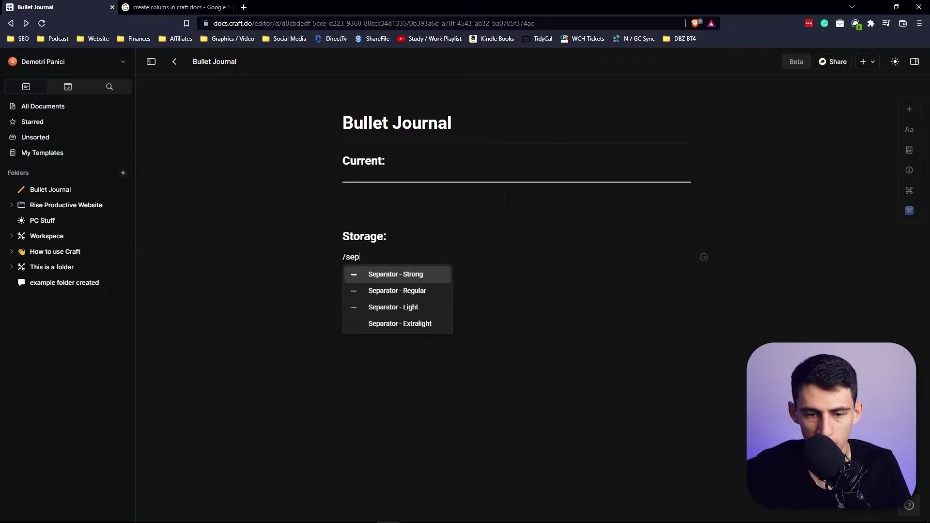
pyautogui.press('Return')
pyautogui.write('/he')
pyautogui.press('Return')
pyautogui.write('The Key:')
pyautogui.press('Return')
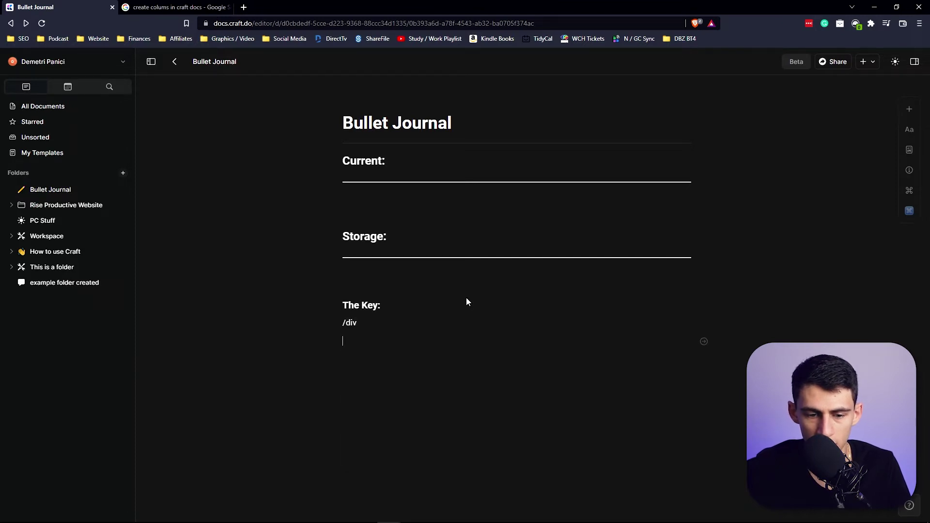
pyautogui.press('Return')
pyautogui.write('/sep')
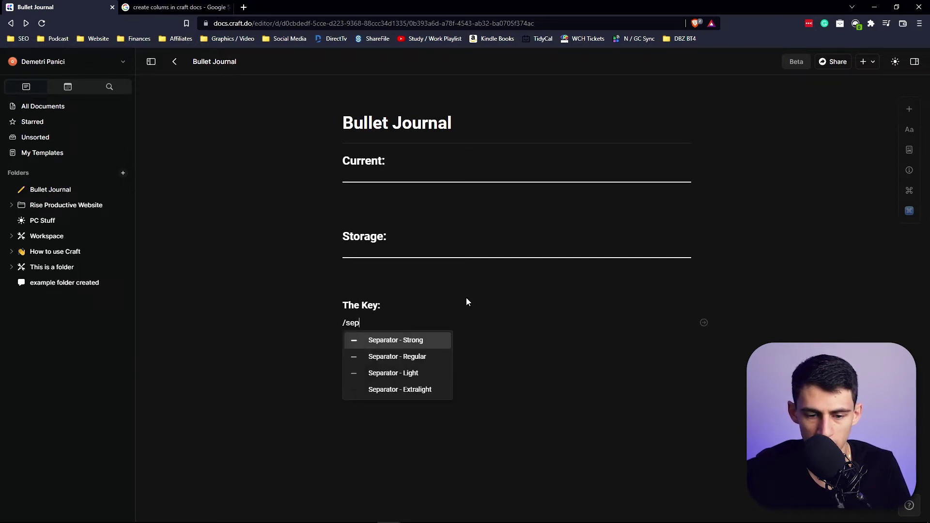
pyautogui.press('Return')
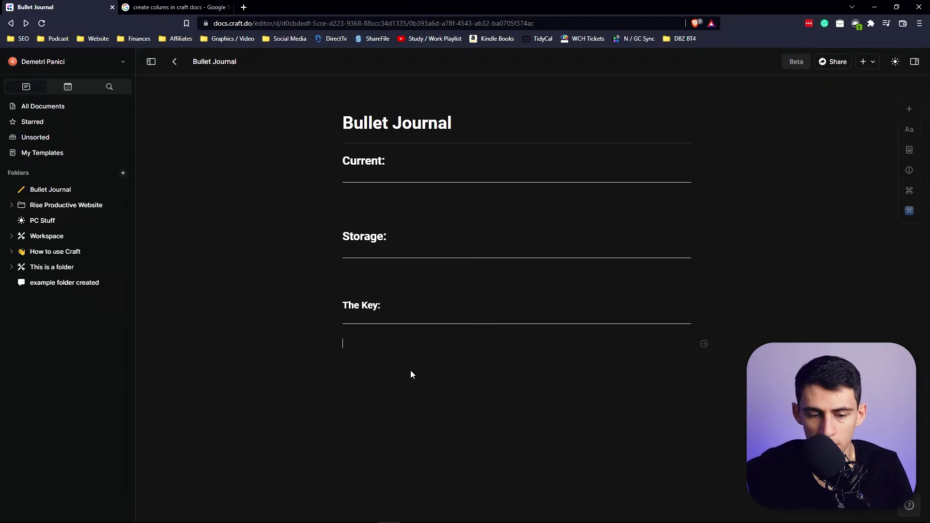
pyautogui.write('/t')
# Add task and event example lines under The Key:, then a Priorities: line.
pyautogui.press('BackSpace')
pyautogui.press('BackSpace')
pyautogui.write('[] This')
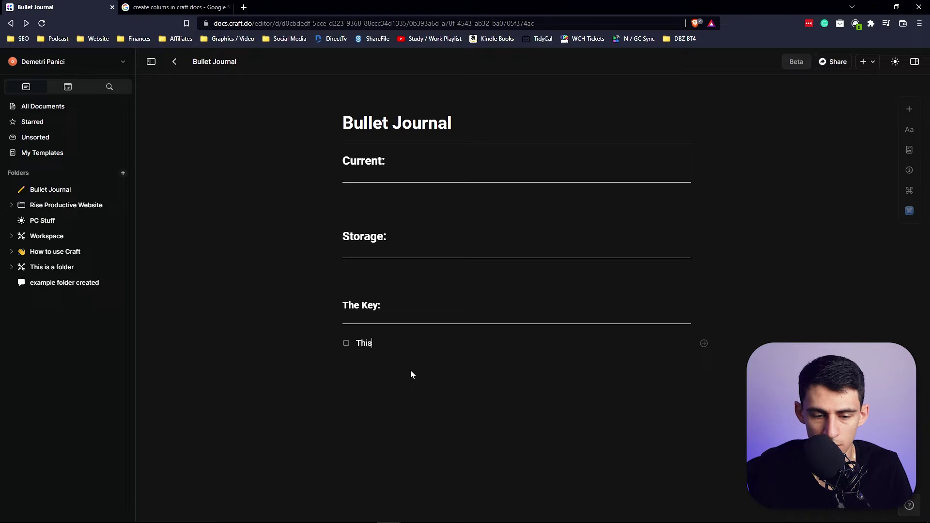
pyautogui.write(' would be a task')
pyautogui.press('Return')
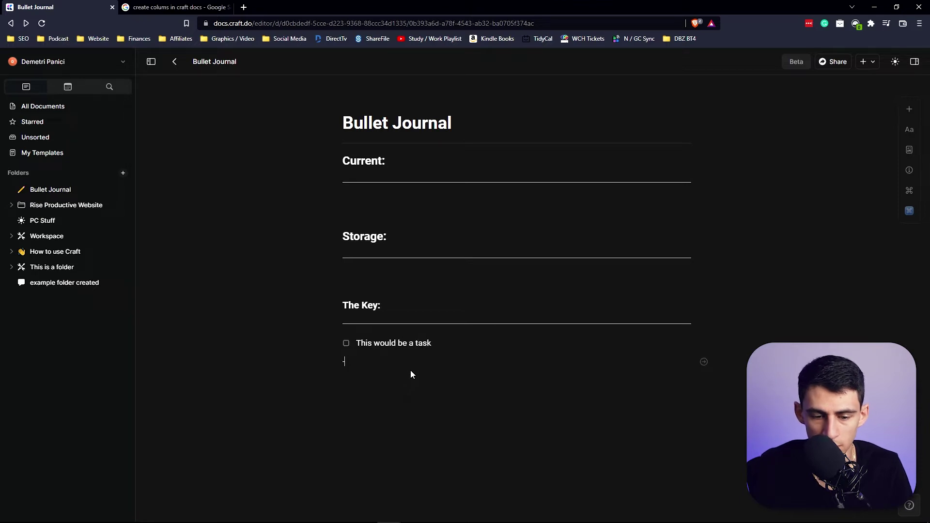
pyautogui.write('- This would be')
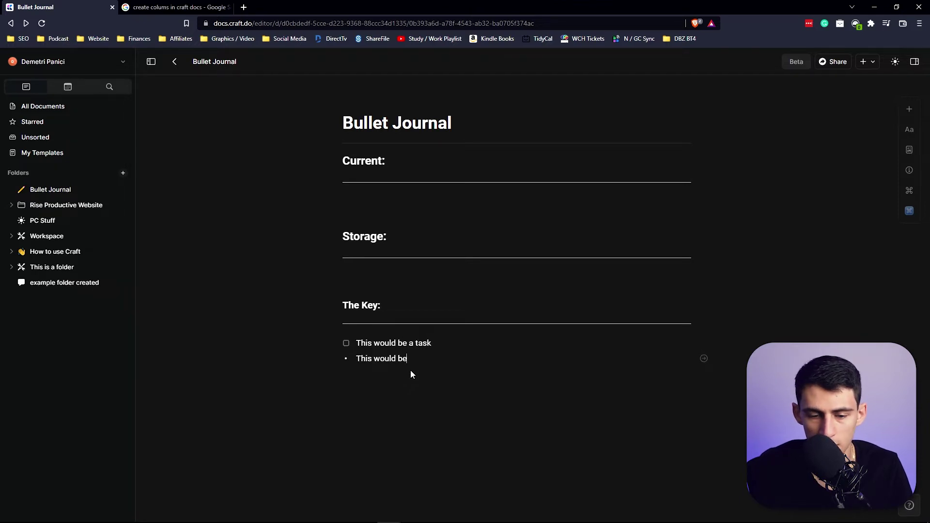
pyautogui.write('vent')
pyautogui.press('Return')
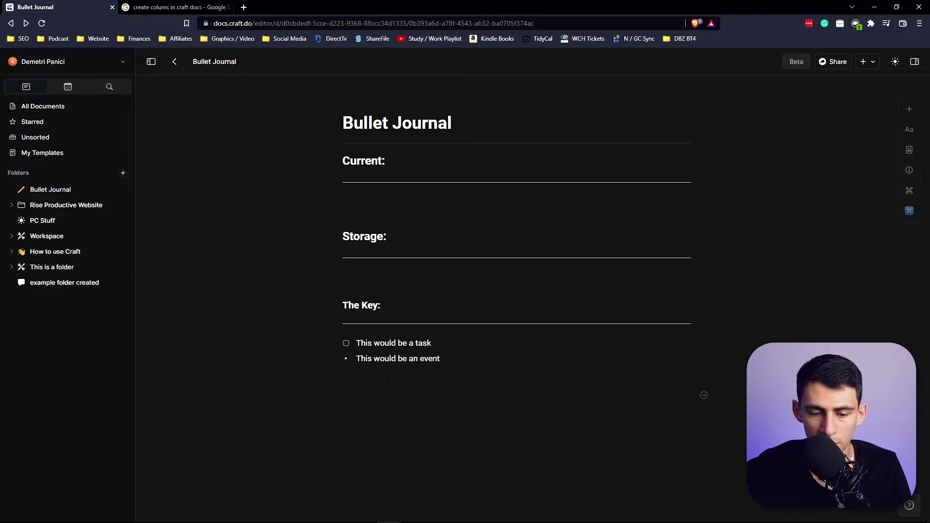
pyautogui.write('/')
pyautogui.press('BackSpace')
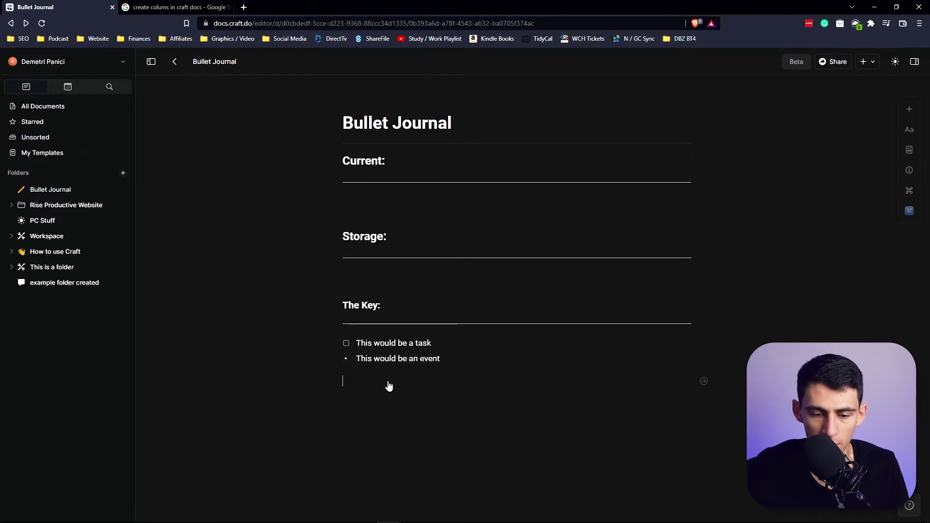
pyautogui.write('Priorities:')
# List checkbox items: red Top Priority, green Secondary Priority, and Normal Priority.
pyautogui.press('Return')
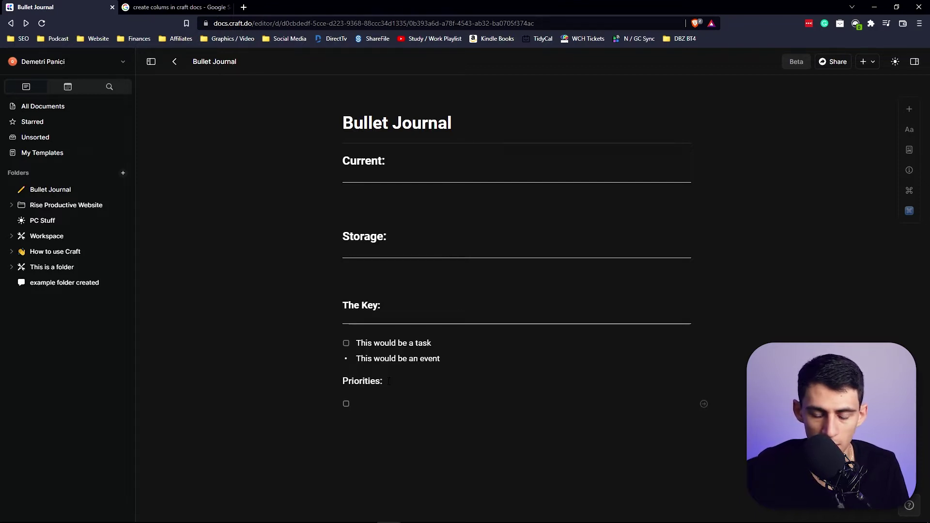
pyautogui.write('/red')
pyautogui.press('Return')
pyautogui.write('Top Pr')
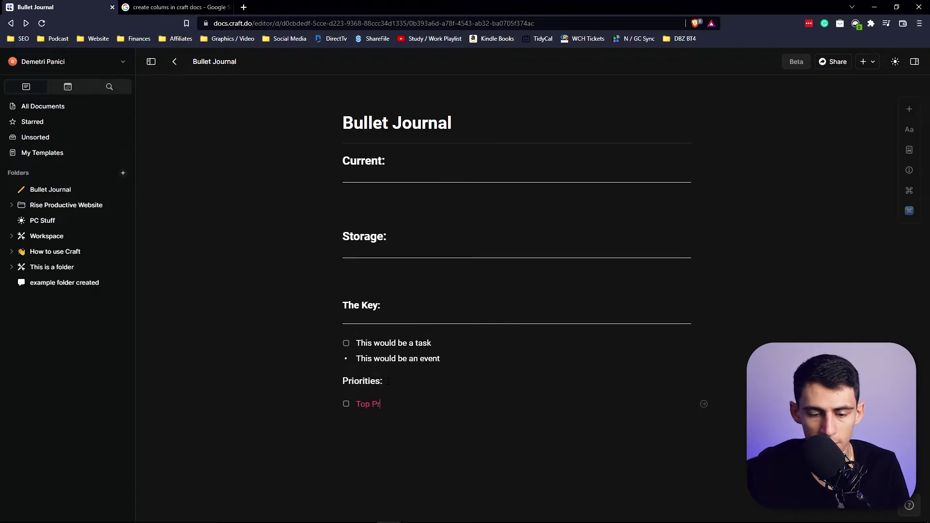
pyautogui.write('iority')
pyautogui.press('Return')
pyautogui.write('/col')
pyautogui.write('/')
pyautogui.press('BackSpace')
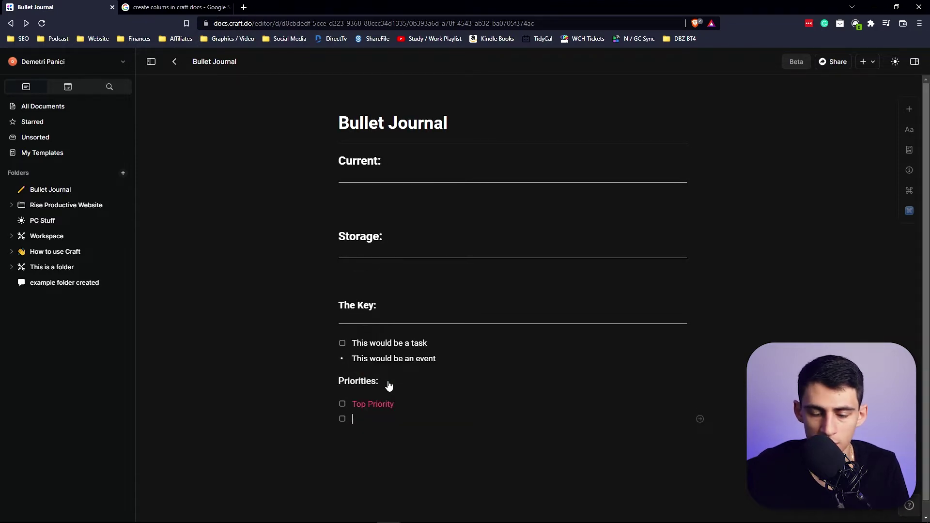
pyautogui.write('ority')
pyautogui.press('Return')
pyautogui.write('/')
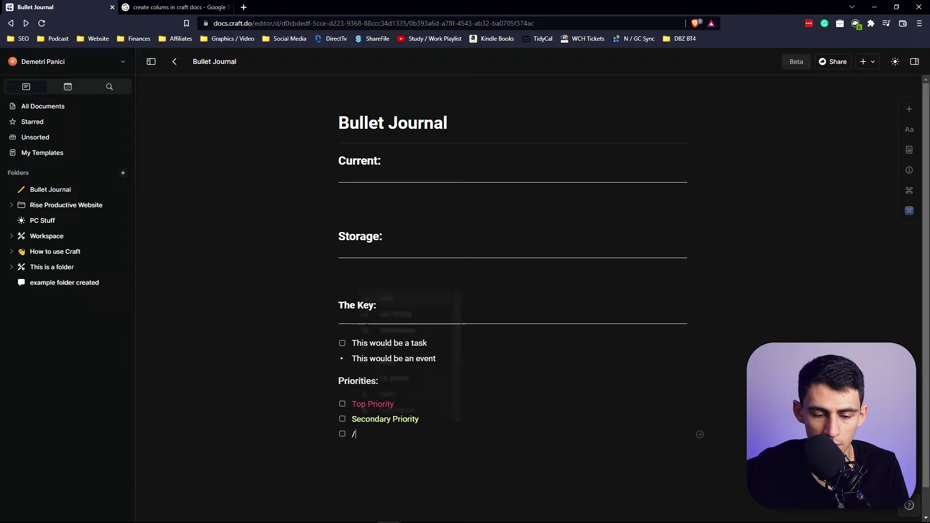
pyautogui.write('color')
pyautogui.press('BackSpace')
pyautogui.press('BackSpace')
pyautogui.press('BackSpace')
pyautogui.write('Normal Priority')
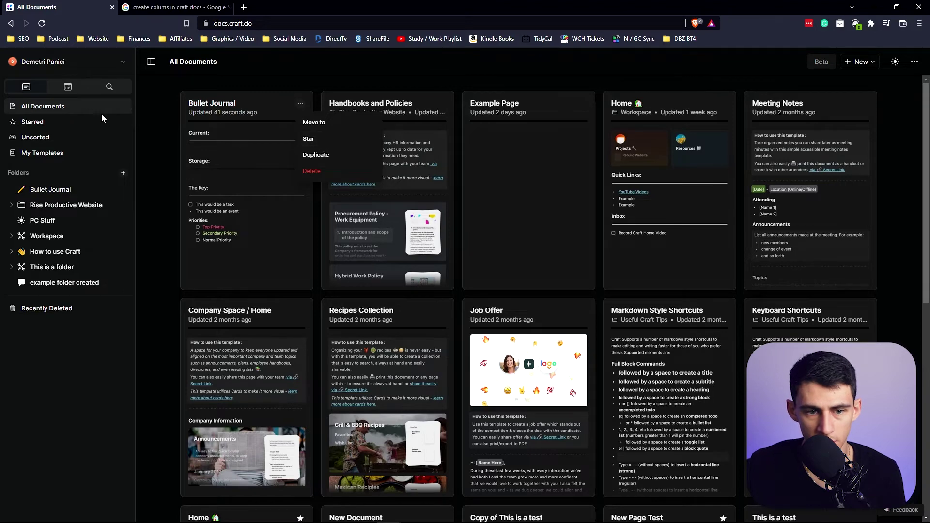
# Unstar the Bullet Journal page and move it into the Bullet Journal folder.
pyautogui.click(308, 138)
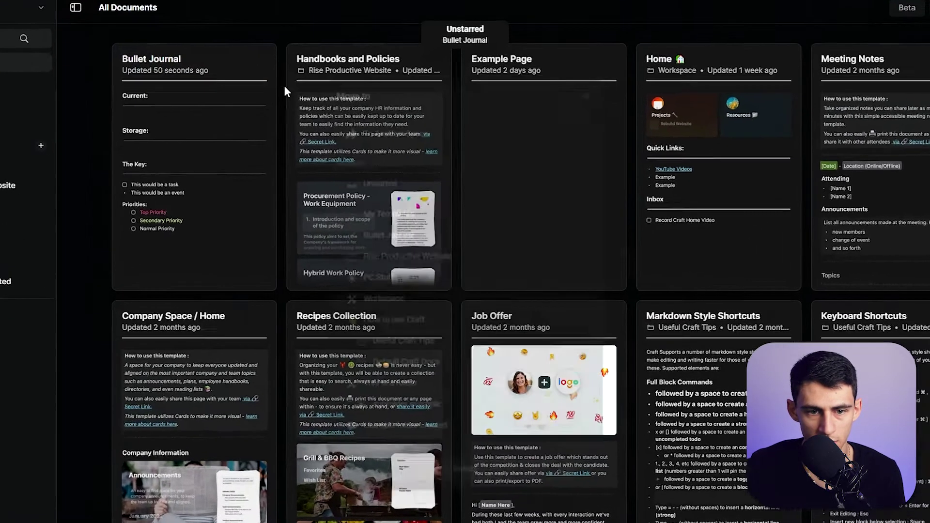
pyautogui.click(314, 122)
pyautogui.click(385, 231)
pyautogui.click(445, 482)
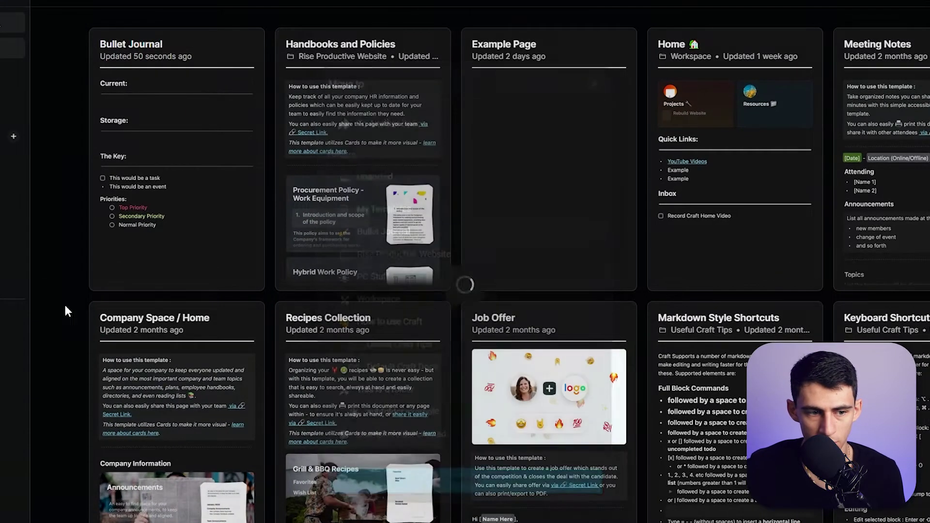
# Reopen the Bullet Journal document from the expanded folder and the Starred list.
pyautogui.click(269, 168)
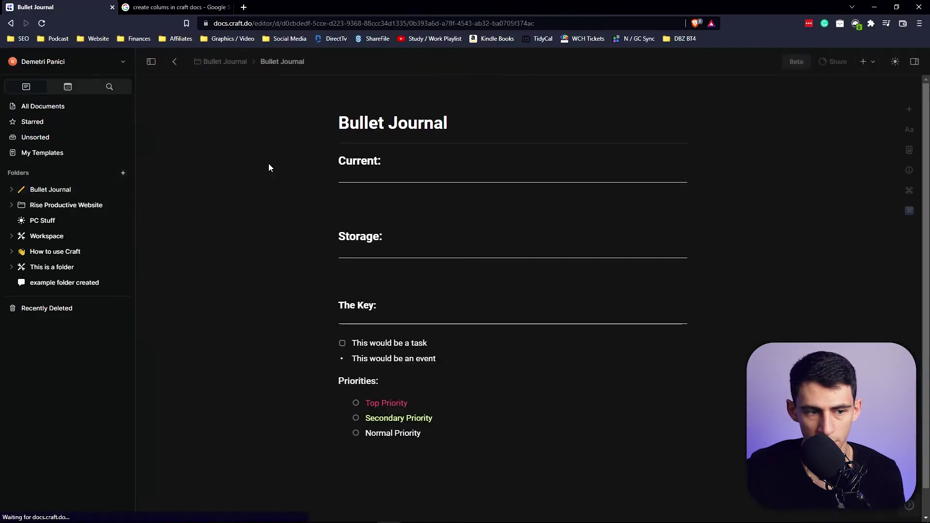
pyautogui.click(866, 63)
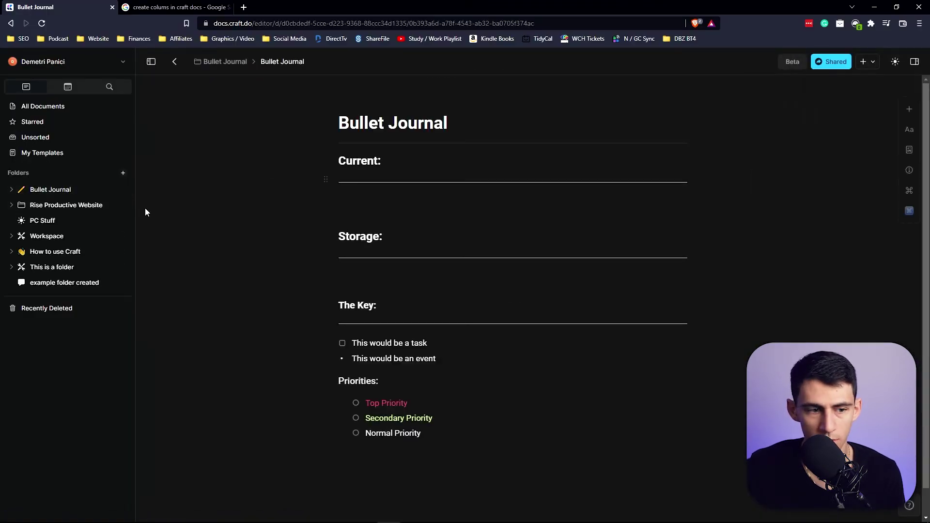
pyautogui.rightClick(124, 216)
pyautogui.click(50, 188)
pyautogui.click(32, 121)
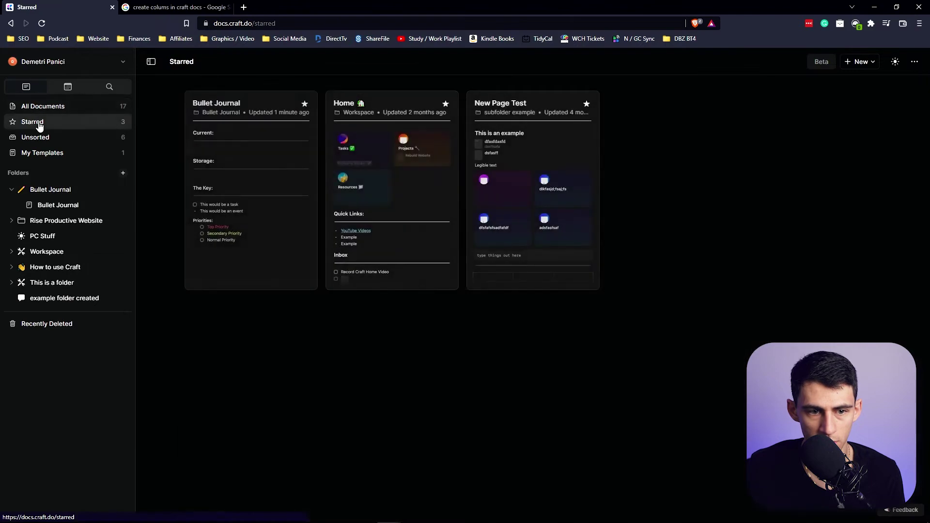
pyautogui.click(272, 161)
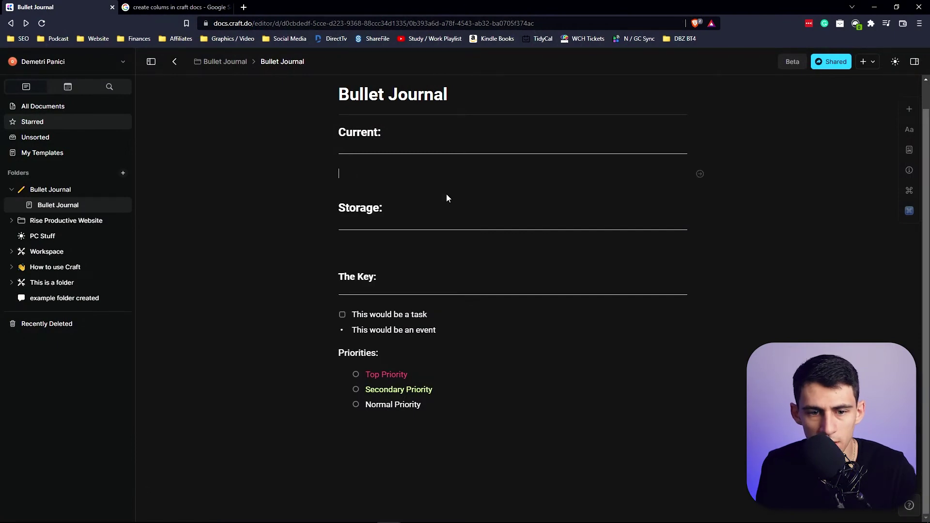
pyautogui.write('/card')
# Create the first titled goal card under Current.
pyautogui.press('Return')
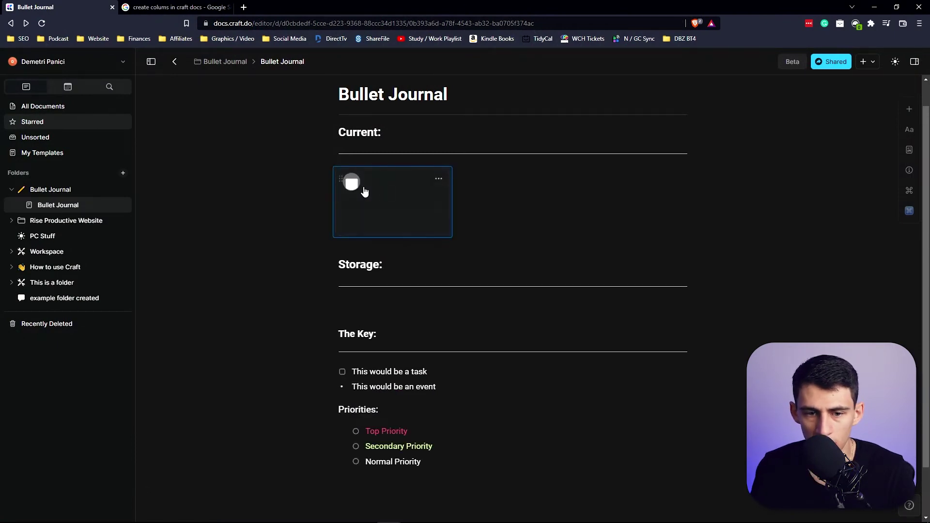
pyautogui.click(405, 186)
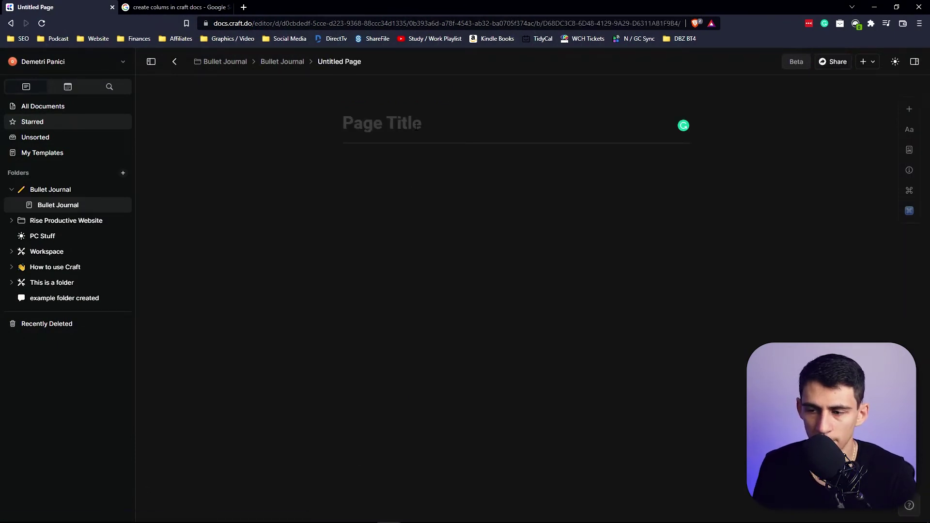
pyautogui.write('This Week')
pyautogui.hotkey('alt', 'Left')
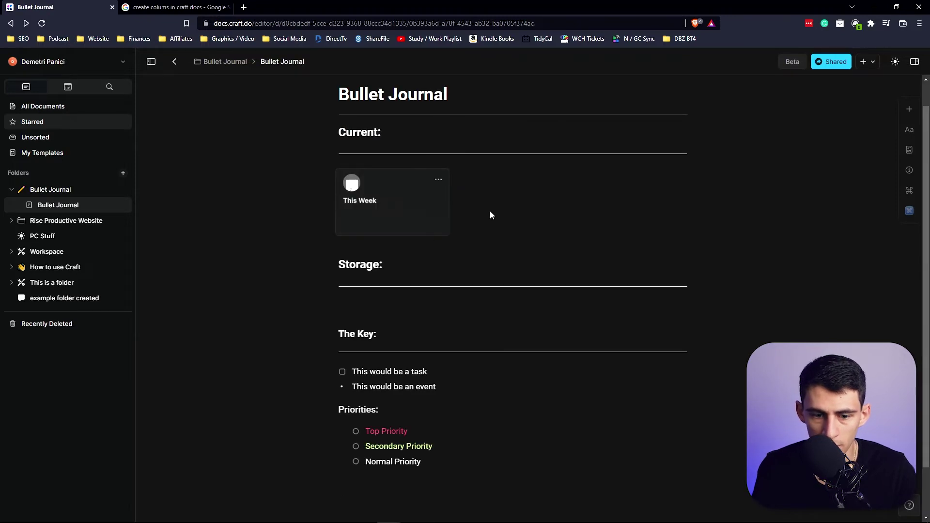
pyautogui.write('Mon')
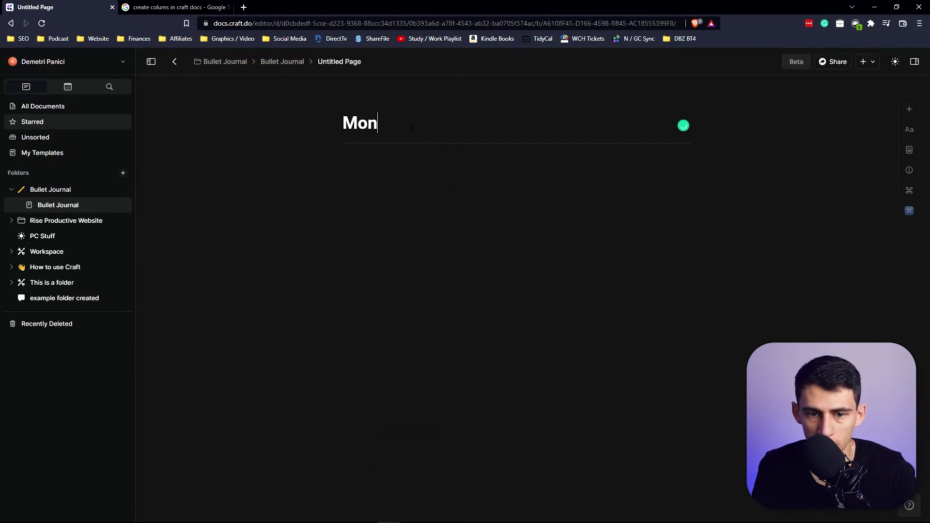
pyautogui.write('thly Goals')
pyautogui.hotkey('alt', 'Left')
pyautogui.write('/')
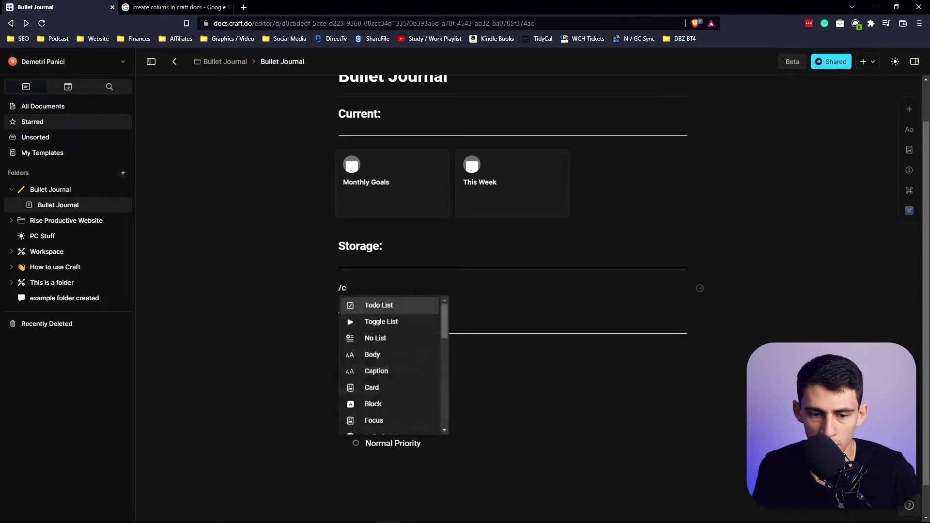
pyautogui.write('card')
# Add a titled card under Storage and remove the empty trailing bullet.
pyautogui.press('Return')
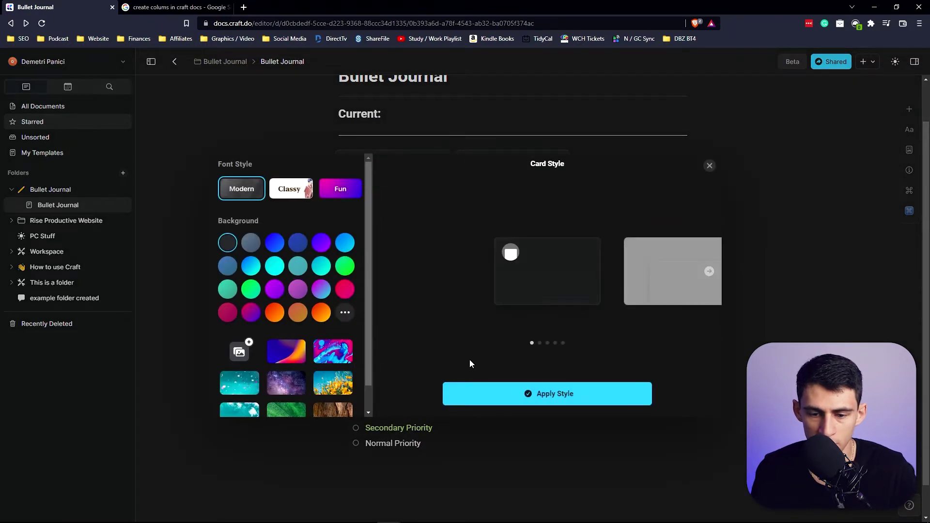
pyautogui.click(494, 395)
pyautogui.click(397, 320)
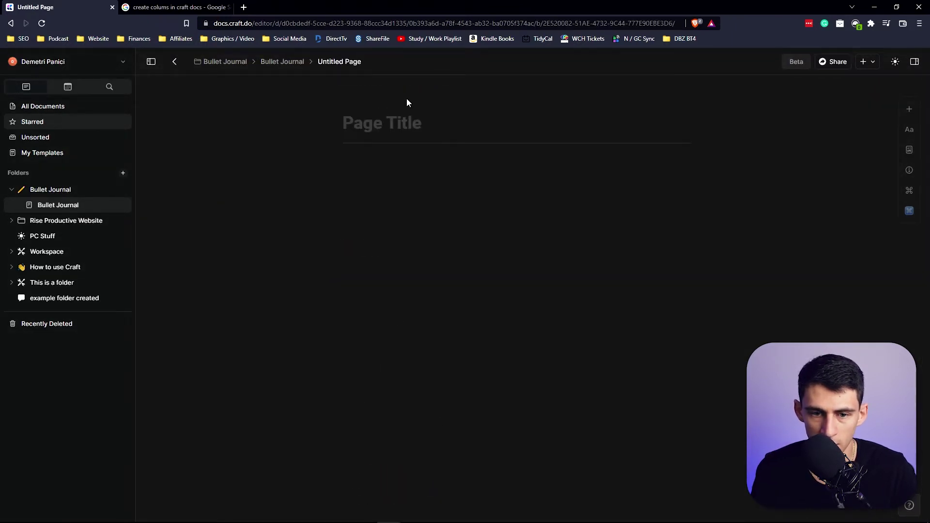
pyautogui.write('2022')
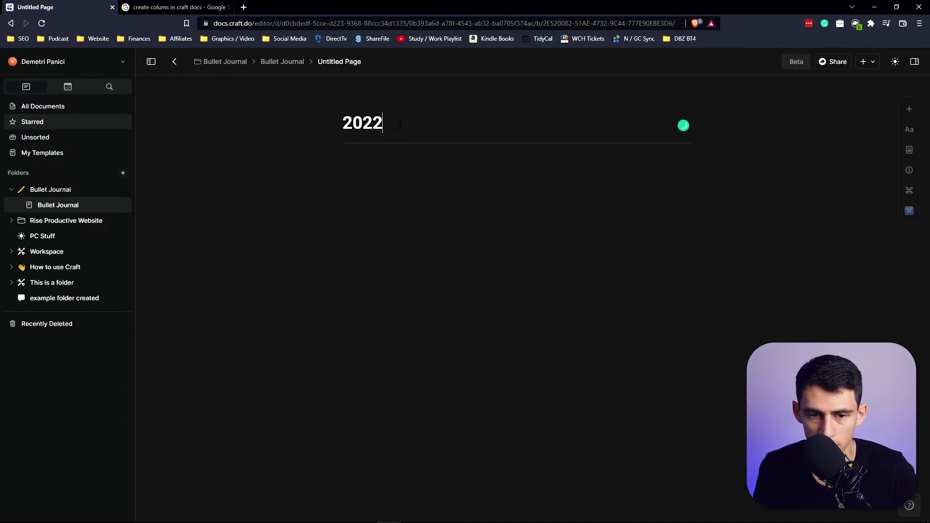
pyautogui.write(' Stroage')
pyautogui.press('Escape')
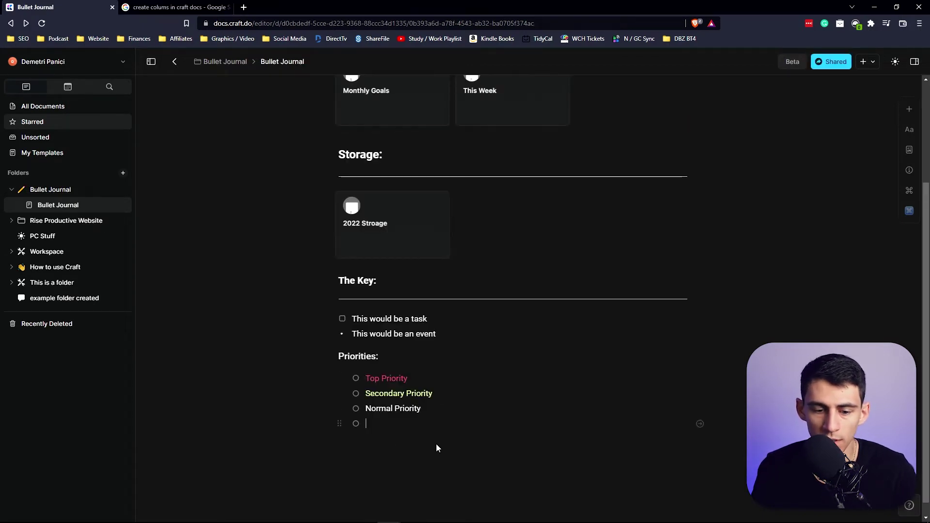
pyautogui.press('BackSpace')
pyautogui.scroll(2, 460, 108)
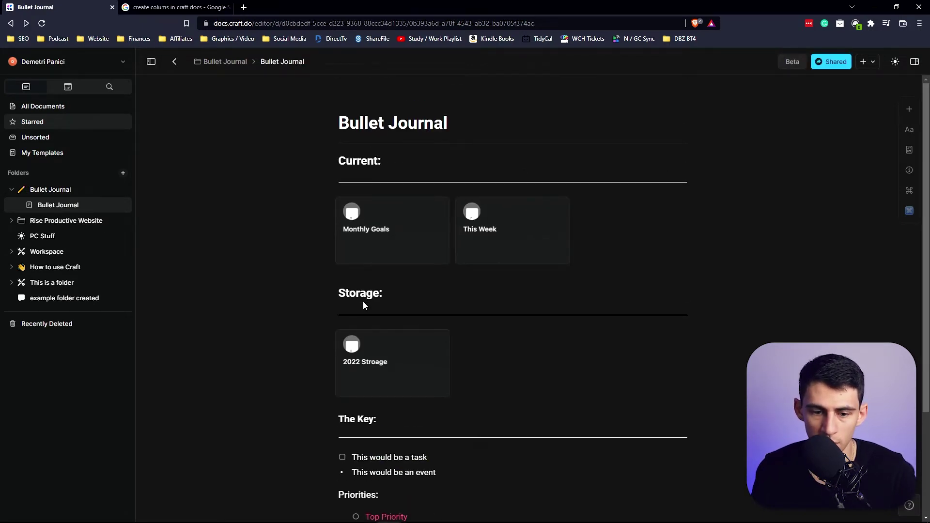
pyautogui.scroll(-5, 419, 454)
pyautogui.write('/card')
# Add another titled card and reorder This Week, Monthly Goals and Yearly Goals in the Current row.
pyautogui.press('Return')
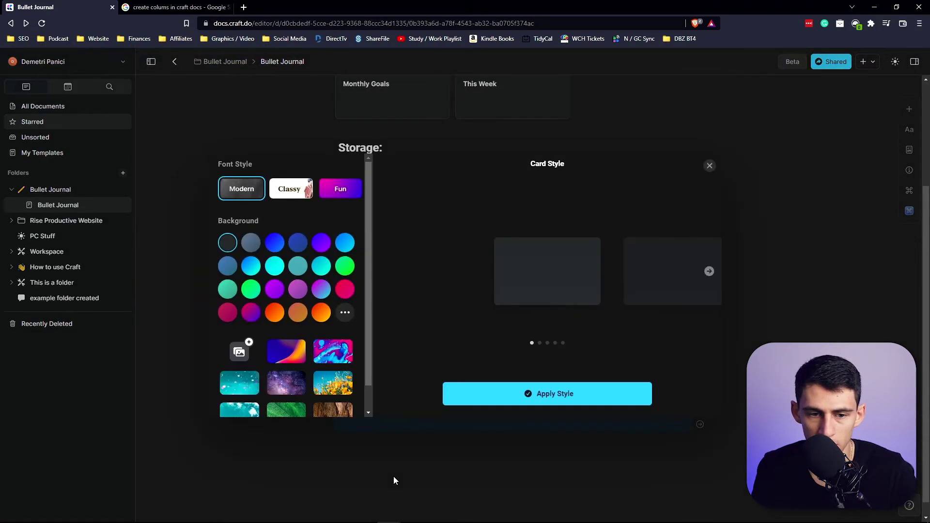
pyautogui.press('Return')
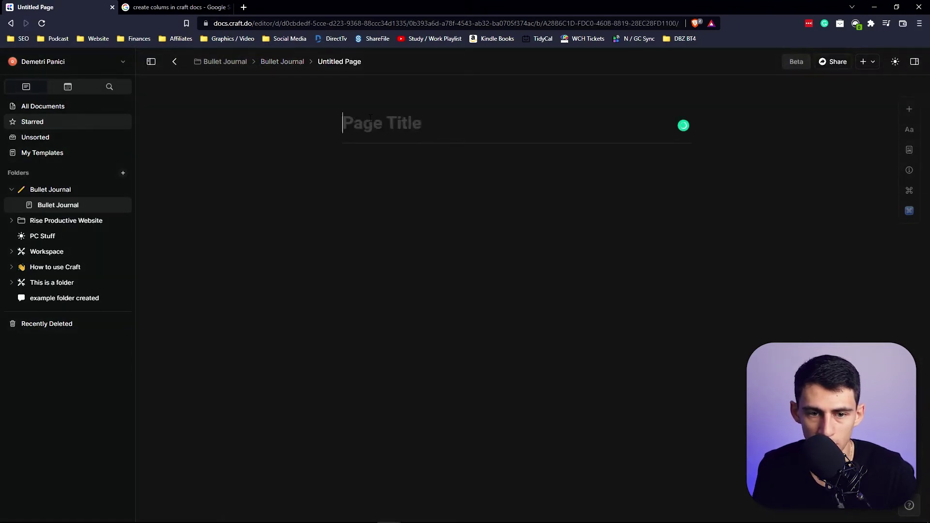
pyautogui.write('Yearly Goals')
pyautogui.press('Escape')
pyautogui.moveTo(564, 125); pyautogui.dragTo(555, 146)
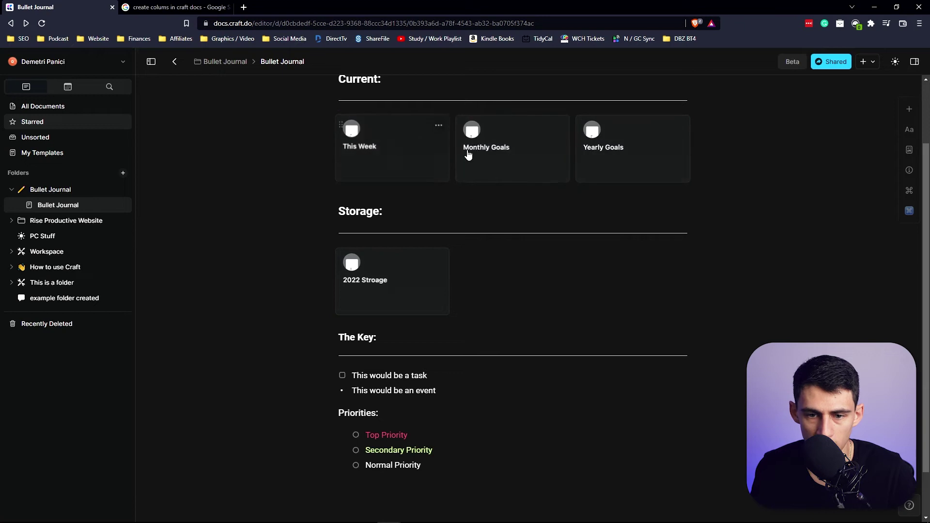
pyautogui.moveTo(512, 149)
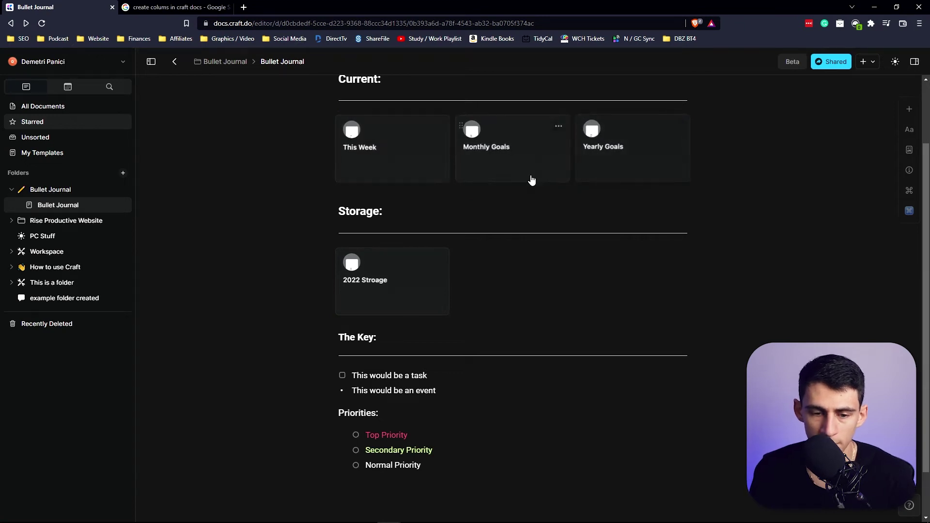
pyautogui.scroll(-1, 436, 305)
# Add the Yearly Storage card and a blank card to the Storage row.
pyautogui.click(351, 428)
pyautogui.write('/')
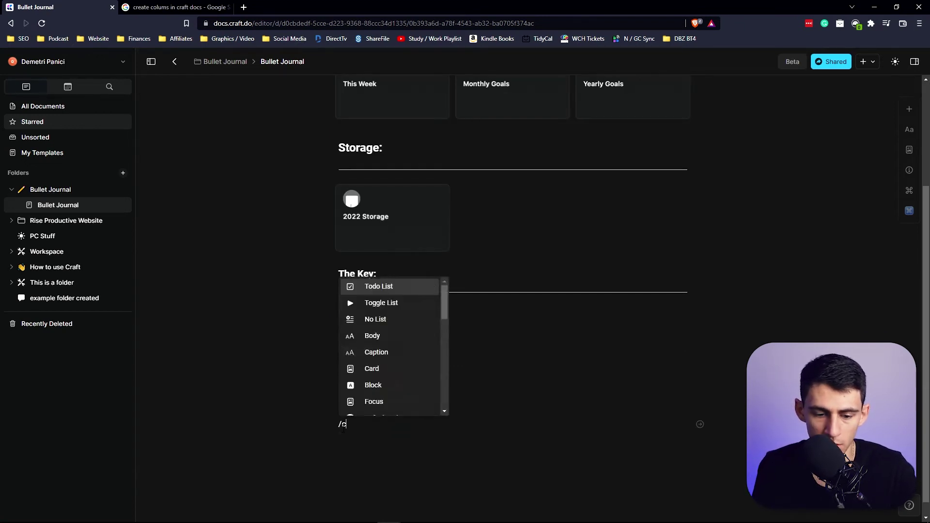
pyautogui.write('card')
pyautogui.press('Return')
pyautogui.press('Return')
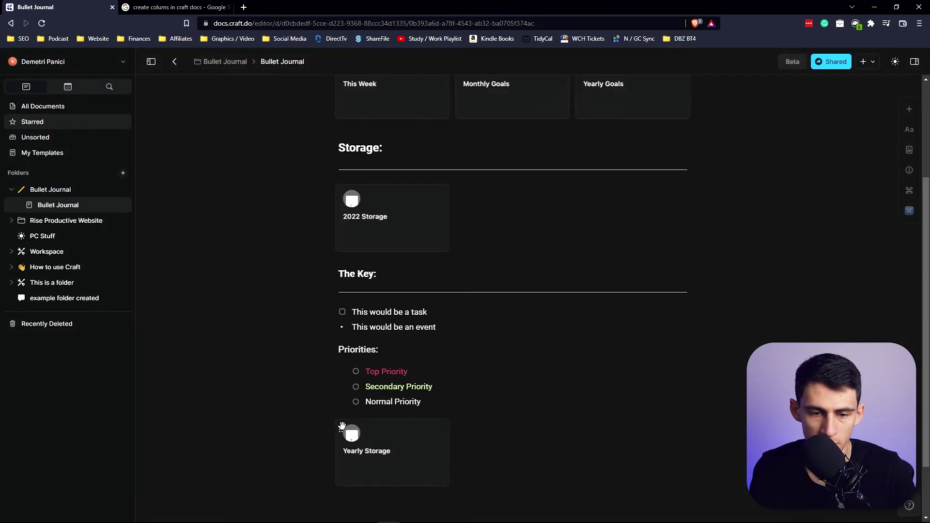
pyautogui.moveTo(341, 430); pyautogui.dragTo(686, 199)
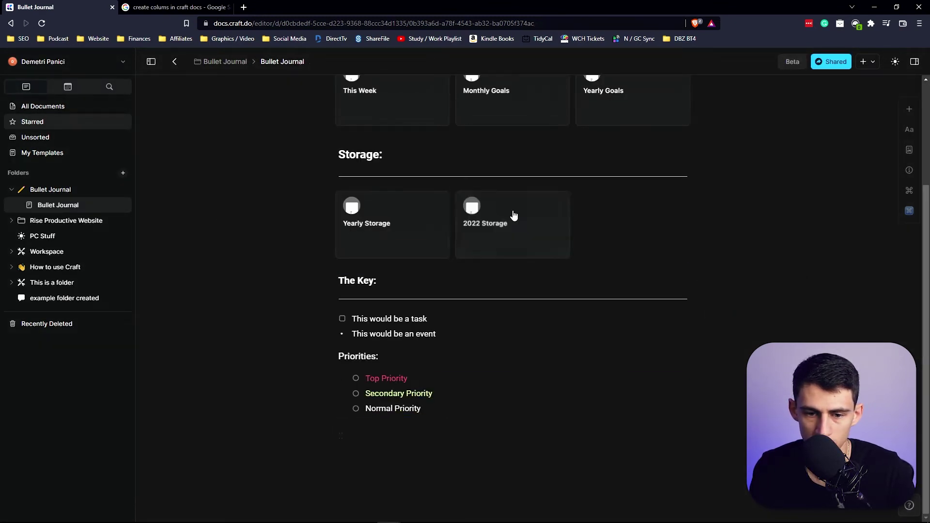
pyautogui.write('/card')
pyautogui.press('Return')
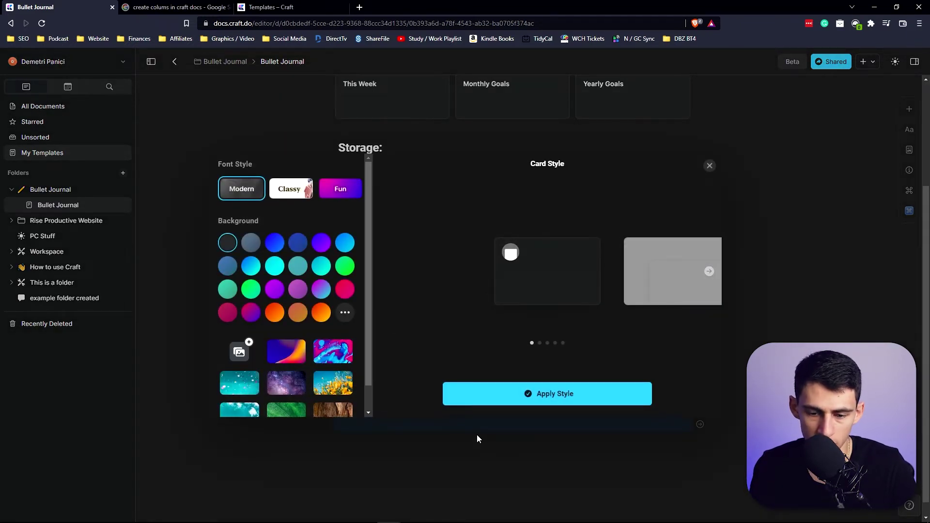
pyautogui.click(512, 400)
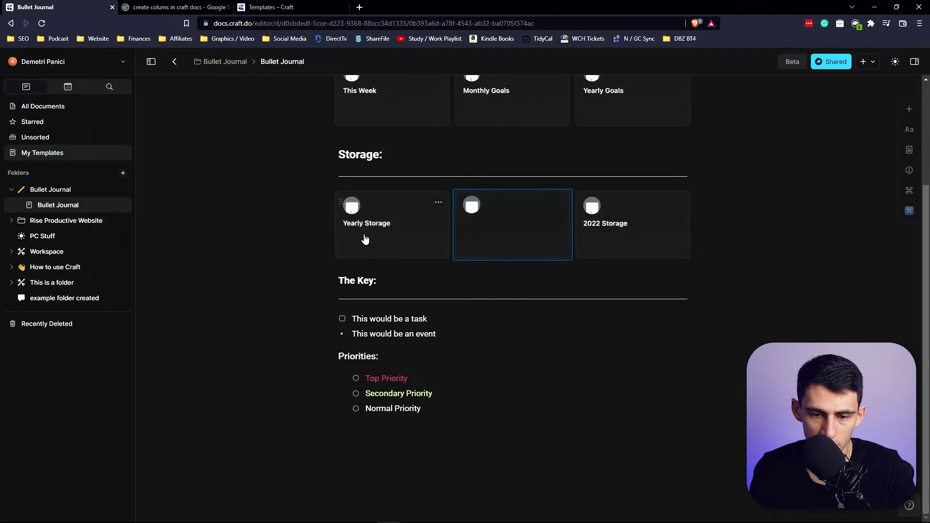
pyautogui.click(527, 207)
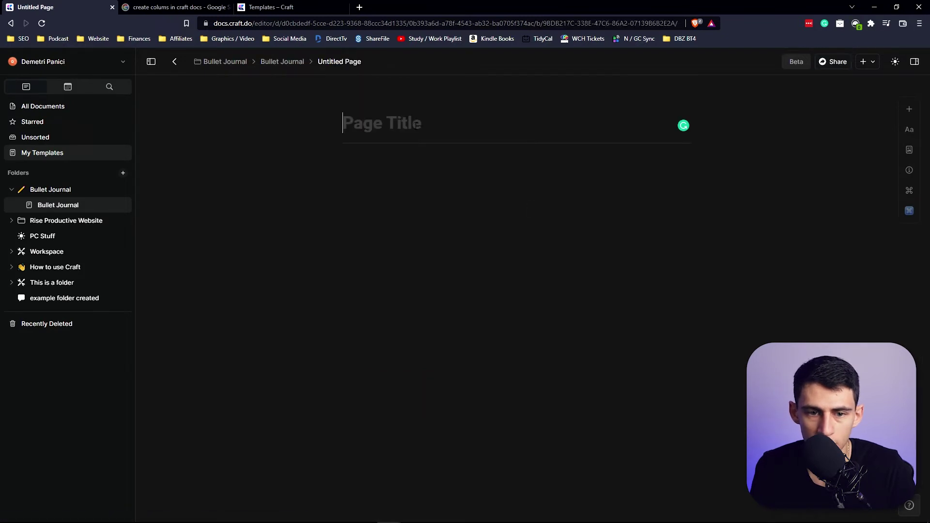
pyautogui.hotkey('alt', 'Left')
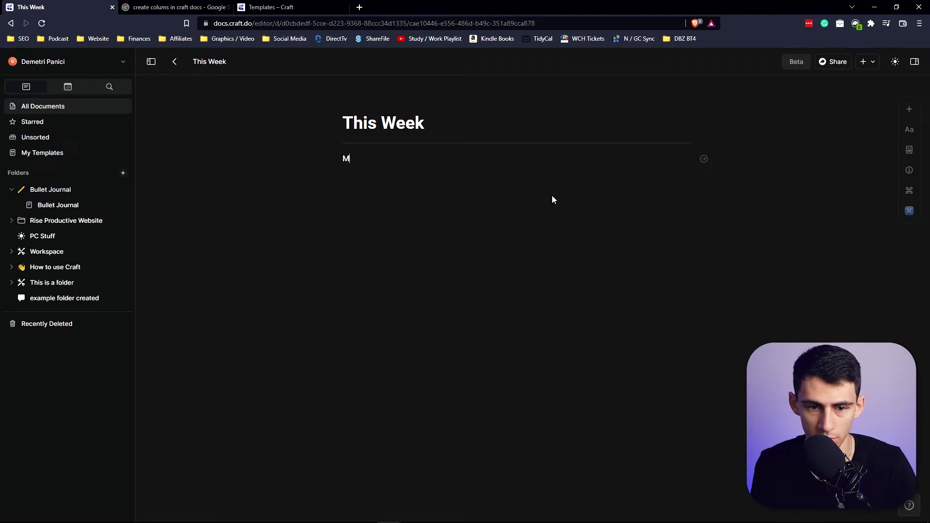
# Paste the weekday headings with checkboxes and correct the spelling of Saturday.
pyautogui.press('BackSpace')
pyautogui.write('/h')
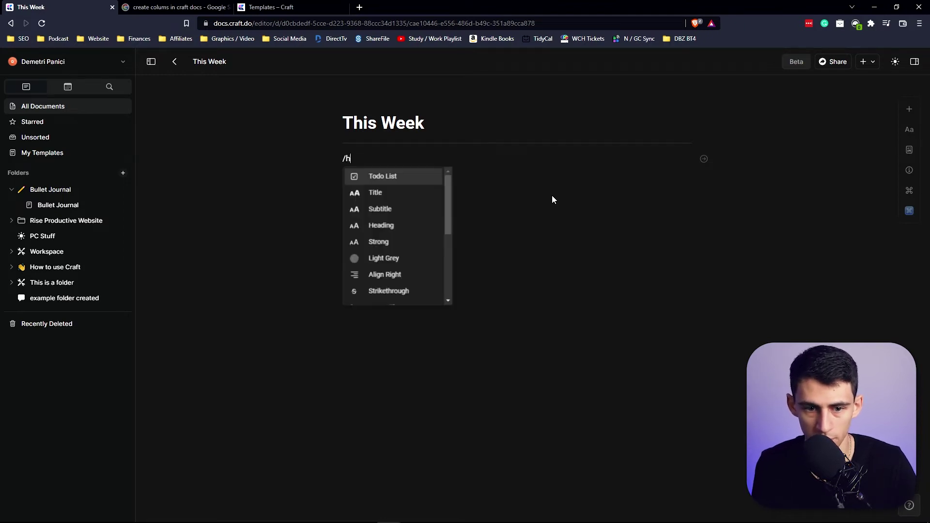
pyautogui.press('BackSpace')
pyautogui.write('Monday')
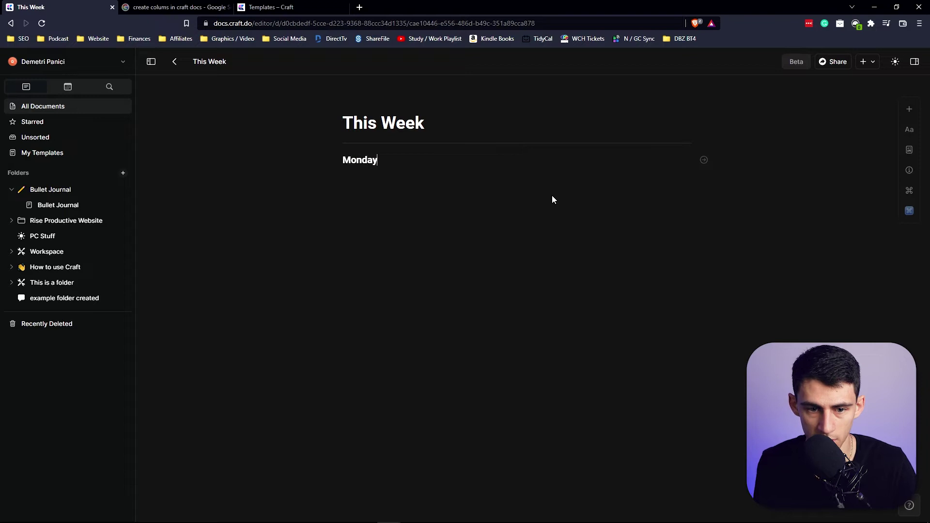
pyautogui.hotkey('ctrl', 'v')
pyautogui.rightClick(349, 331)
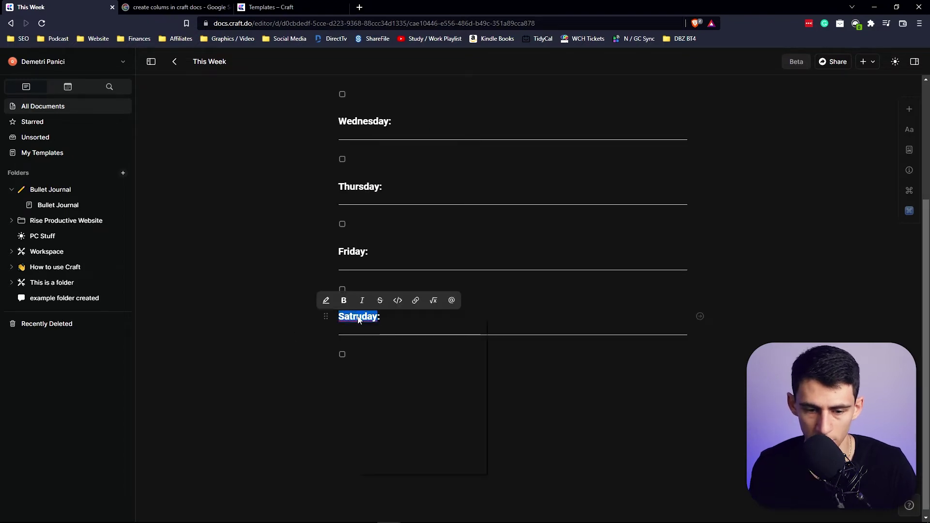
pyautogui.write('u')
pyautogui.click(371, 345)
# Duplicate the Saturday section for Sunday and move the empty line up under Monday.
pyautogui.moveTo(270, 312); pyautogui.dragTo(407, 359)
pyautogui.hotkey('ctrl', 'd')
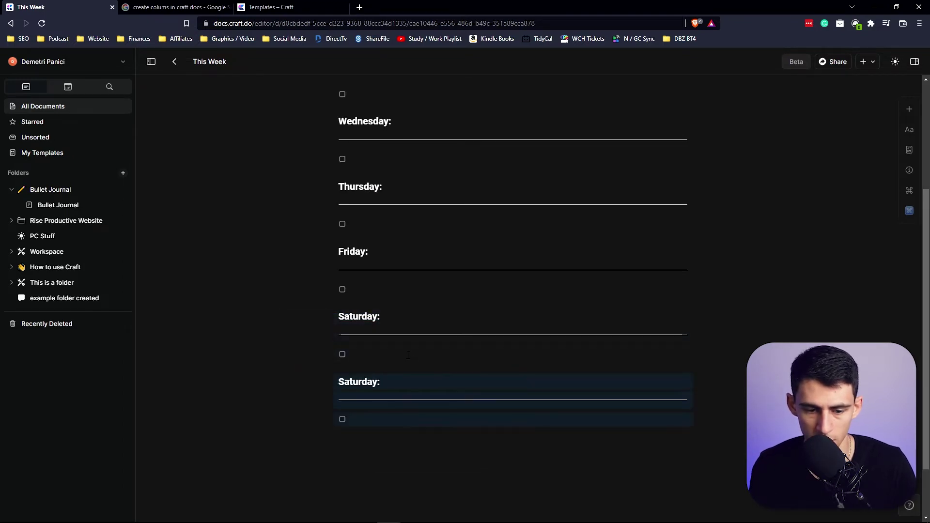
pyautogui.tripleClick(367, 333)
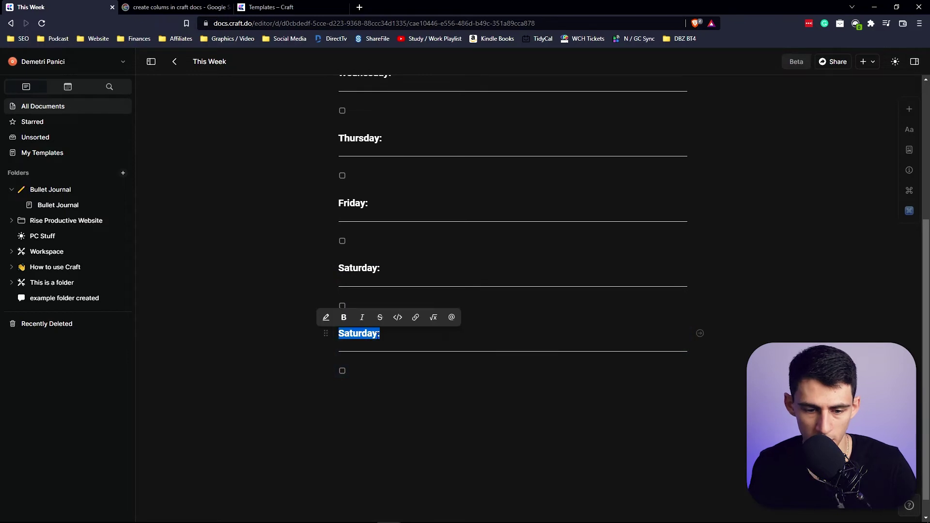
pyautogui.write('Sunday:')
pyautogui.moveTo(325, 407); pyautogui.dragTo(346, 329)
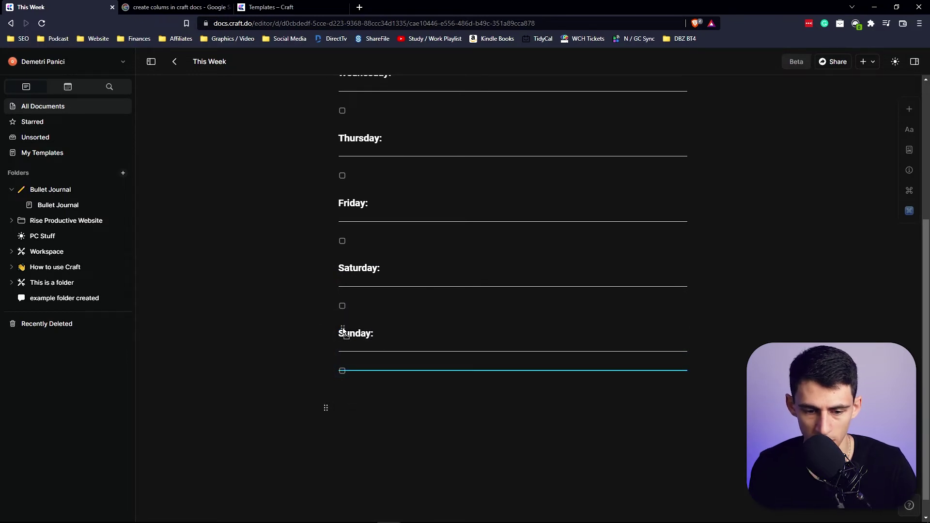
pyautogui.click(347, 329)
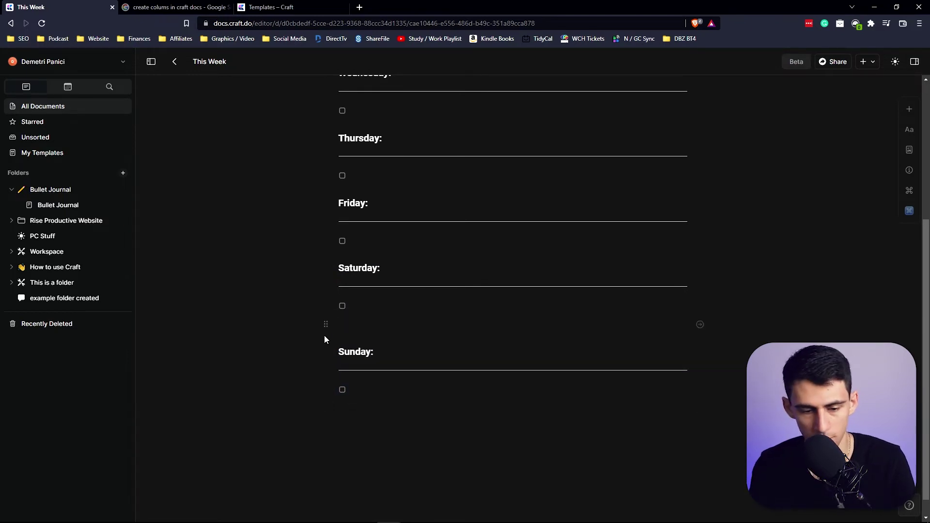
pyautogui.moveTo(326, 325); pyautogui.dragTo(340, 270)
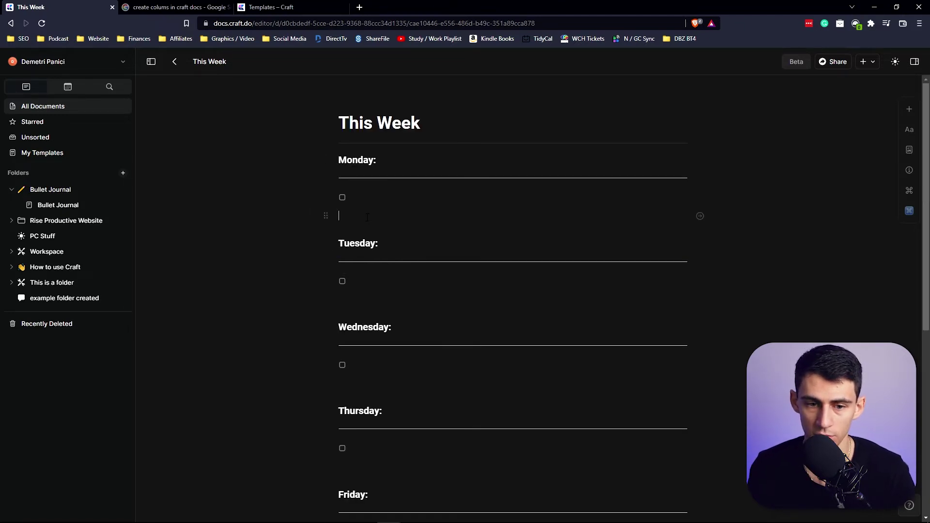
pyautogui.write('/img')
# Insert a new block and paste the copied Monday heading and checkbox into its page.
pyautogui.press('Return')
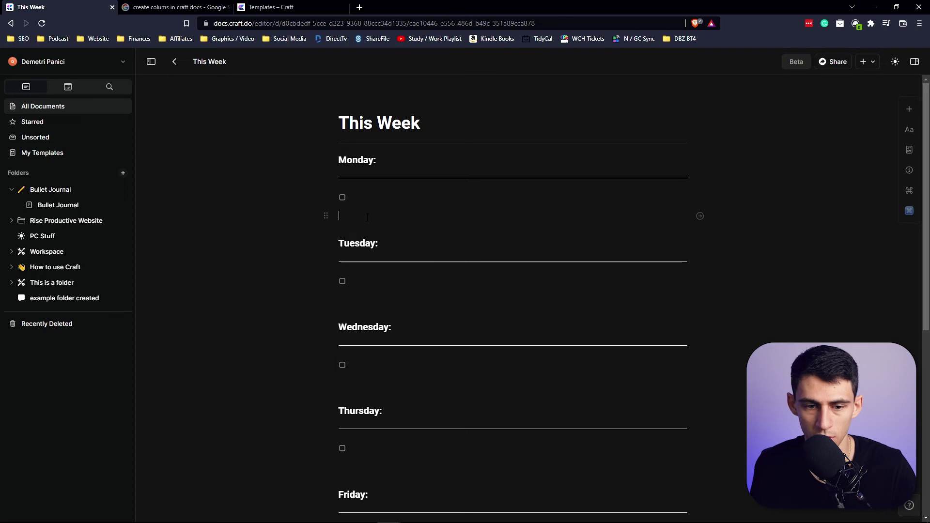
pyautogui.moveTo(287, 187)
pyautogui.mouseDown()
pyautogui.moveTo(350, 168)
pyautogui.moveTo(354, 223)
pyautogui.mouseUp()
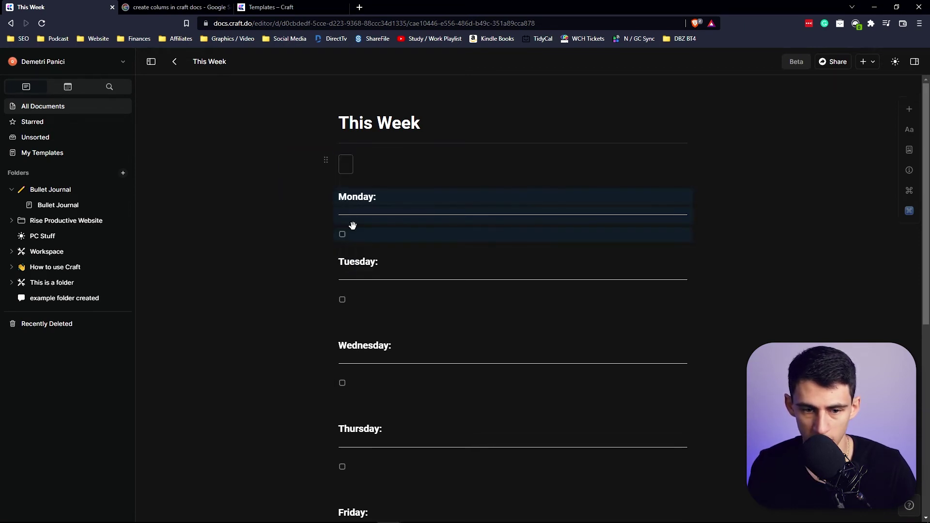
pyautogui.hotkey('ctrl', 'c')
pyautogui.click(356, 167)
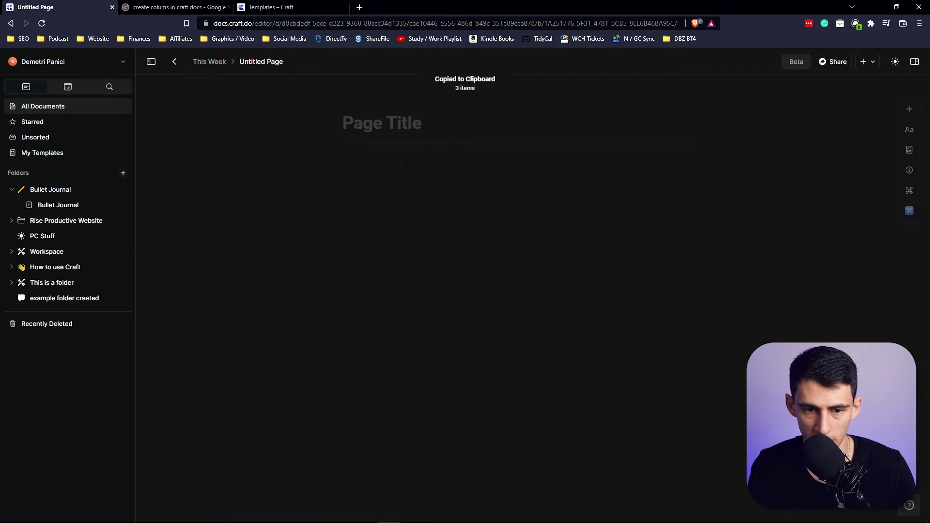
pyautogui.hotkey('ctrl', 'v')
pyautogui.write('Monday')
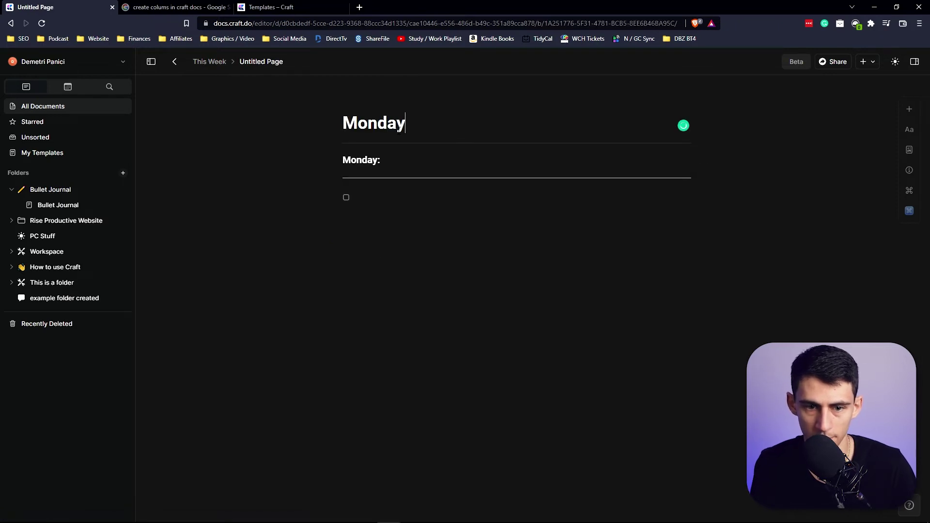
# Rename the Monday subpage, return to This Week, and delete the old day headings.
pyautogui.tripleClick(398, 167)
pyautogui.write('Tasks / Events:')
pyautogui.hotkey('alt', 'Left')
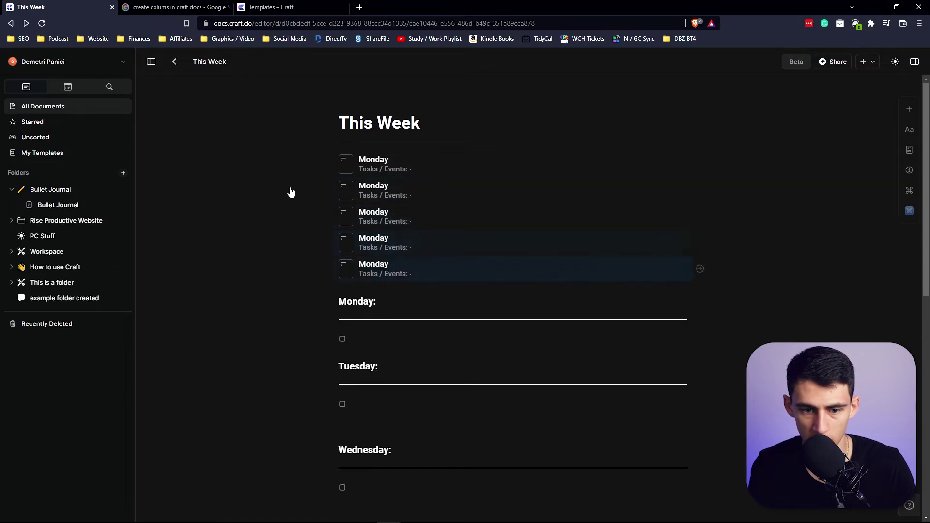
pyautogui.scroll(-4, 284, 248)
pyautogui.scroll(2, 275, 204)
pyautogui.moveTo(273, 205); pyautogui.dragTo(552, 492)
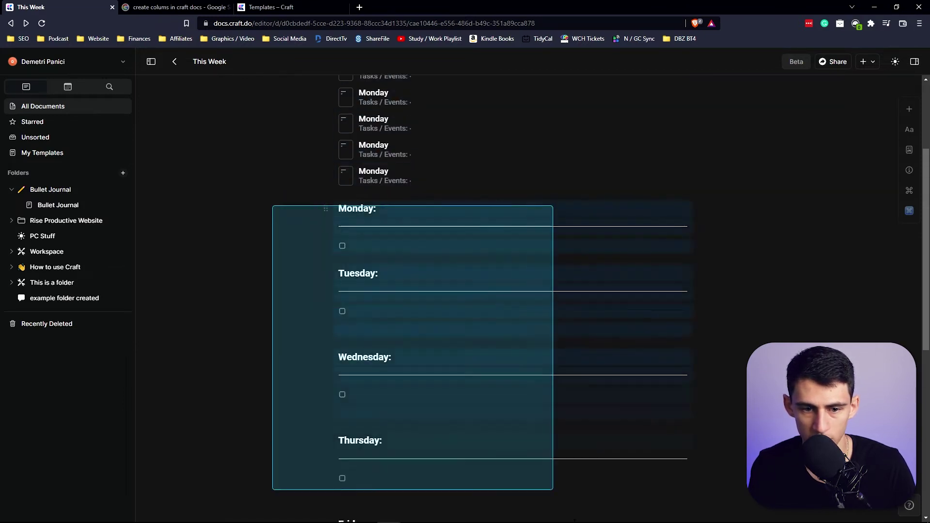
pyautogui.press('Delete')
# Move the This Week document into My Templates.
pyautogui.click(51, 107)
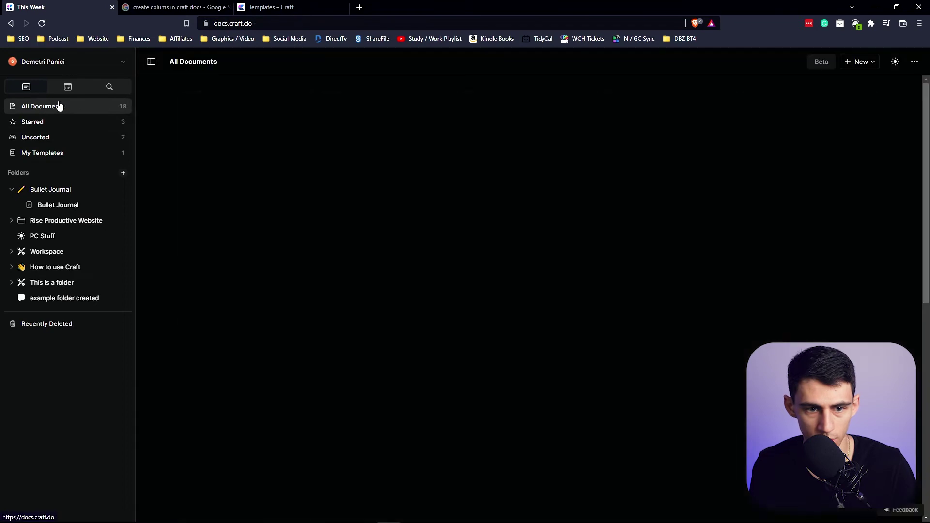
pyautogui.click(301, 106)
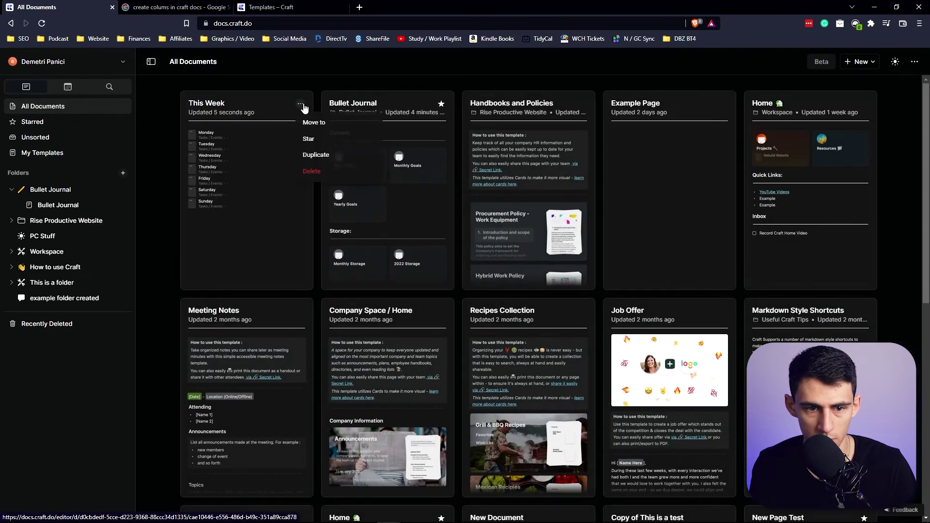
pyautogui.click(315, 121)
pyautogui.click(418, 228)
pyautogui.click(465, 436)
# Fill Bullet Journal's This Week page from the This Week template and retitle it This Week - #24.
pyautogui.click(59, 205)
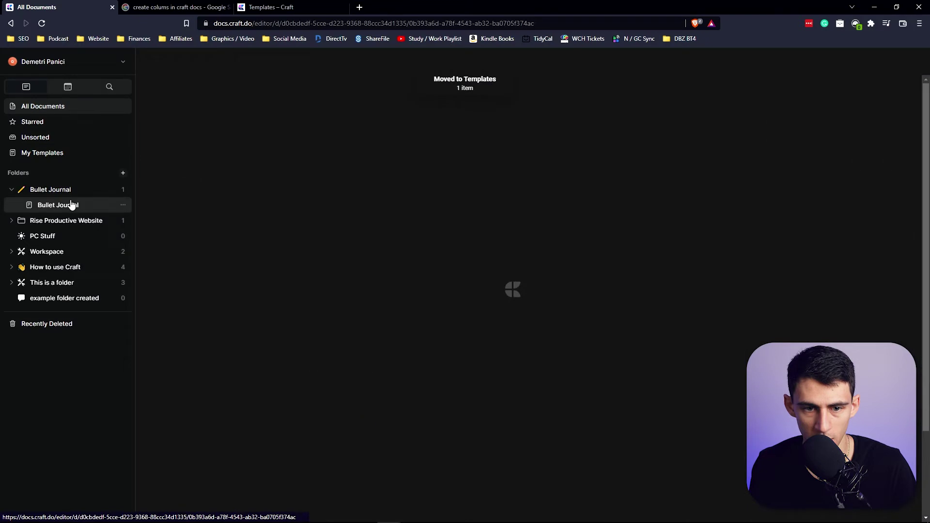
pyautogui.click(383, 249)
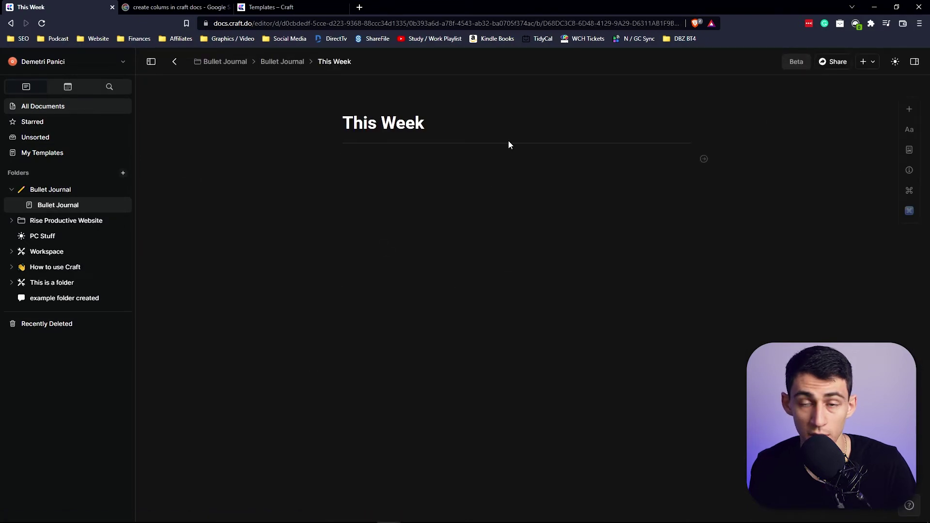
pyautogui.write('/temp')
pyautogui.press('Return')
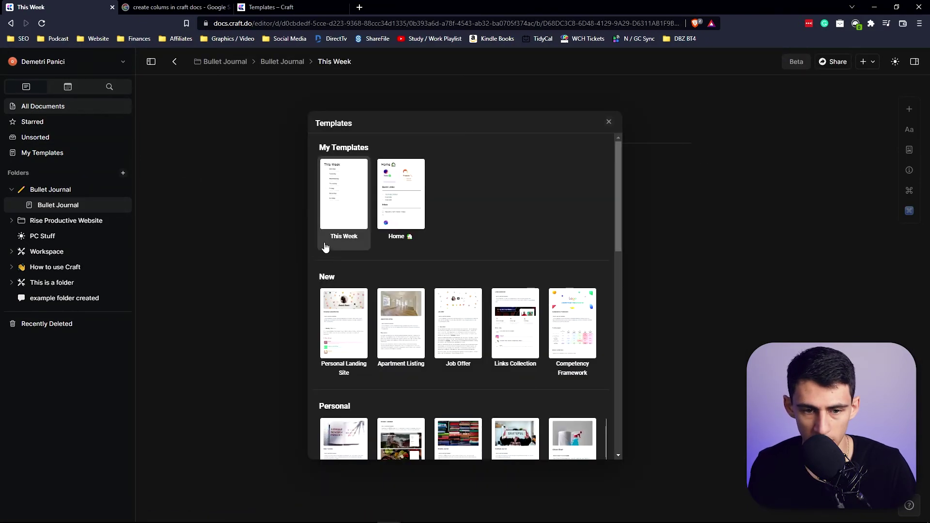
pyautogui.click(328, 244)
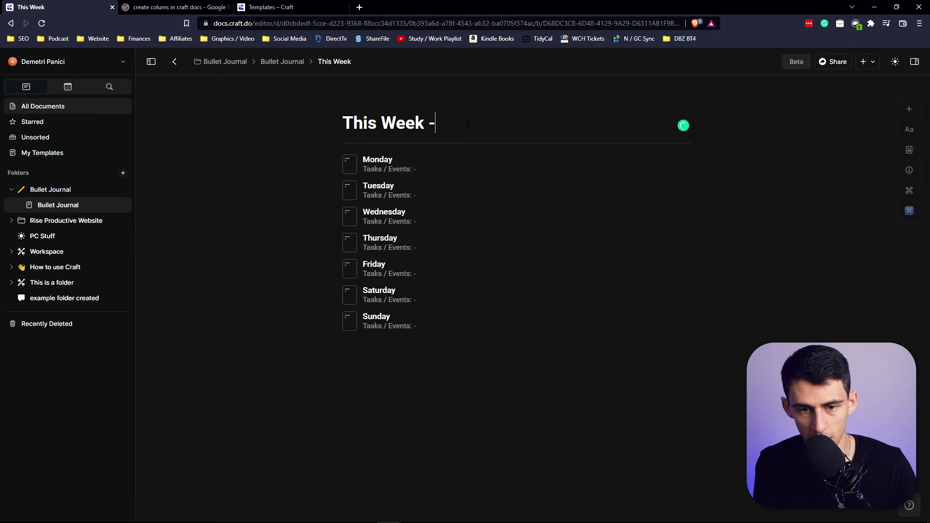
pyautogui.click(467, 123)
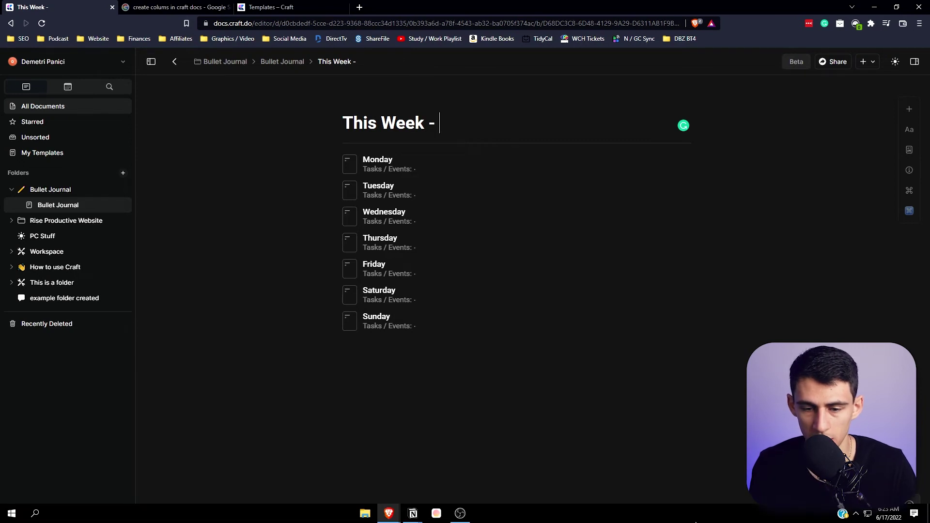
pyautogui.write('#24')
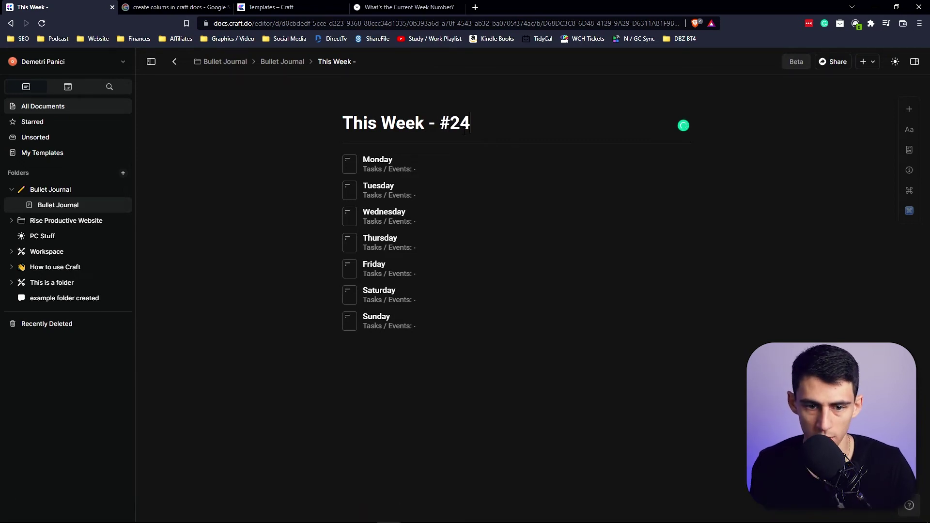
pyautogui.hotkey('alt', 'Left')
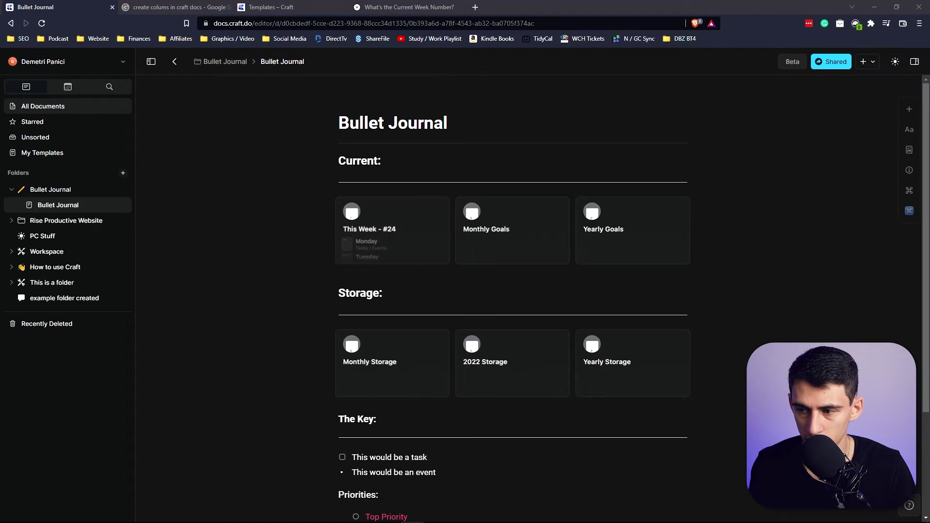
pyautogui.click(456, 197)
pyautogui.write('/su')
# Give Monthly Goals a Goals: subtitle with a Separator - Strong, then show all documents.
pyautogui.press('Return')
pyautogui.write('Go')
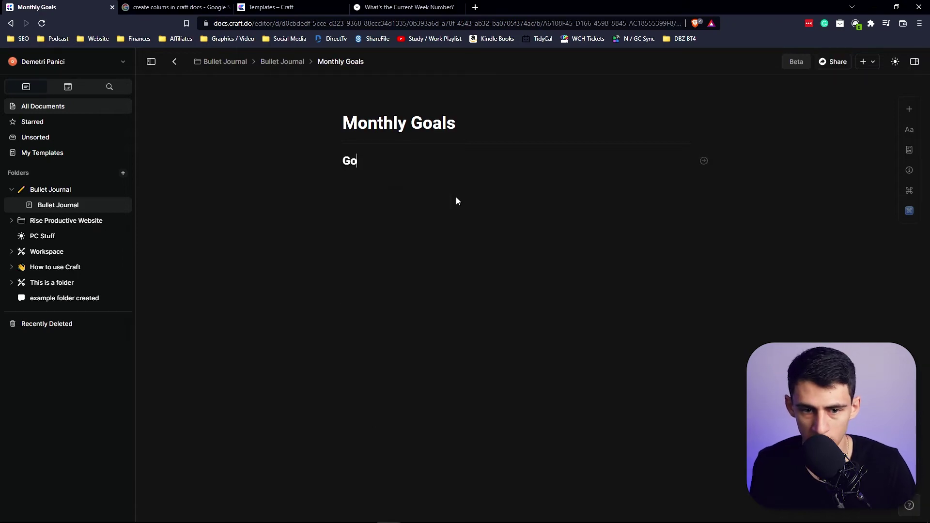
pyautogui.write('als:')
pyautogui.press('Return')
pyautogui.write('/sep')
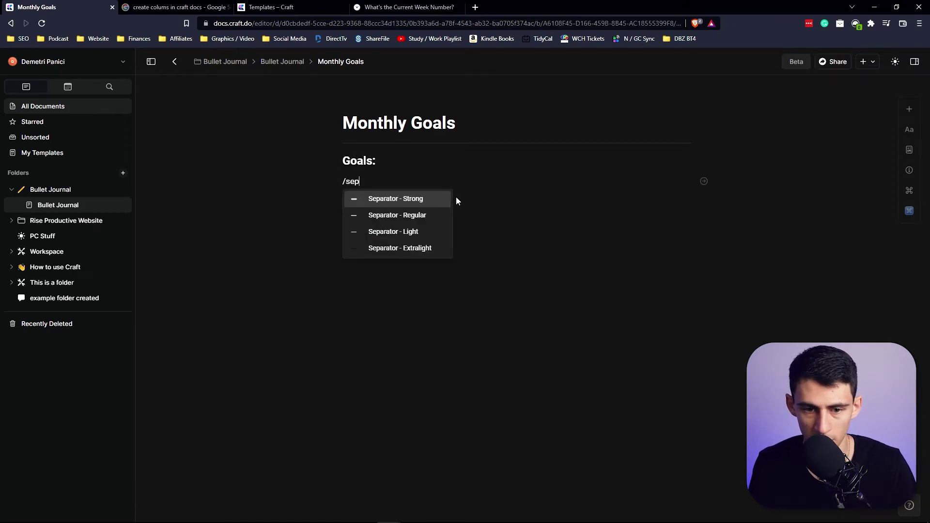
pyautogui.press('Return')
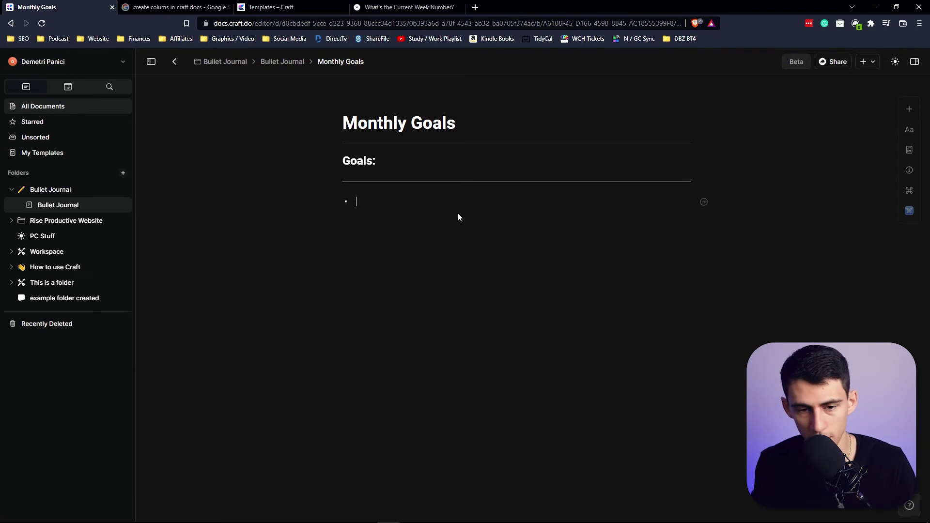
pyautogui.click(65, 153)
pyautogui.click(43, 106)
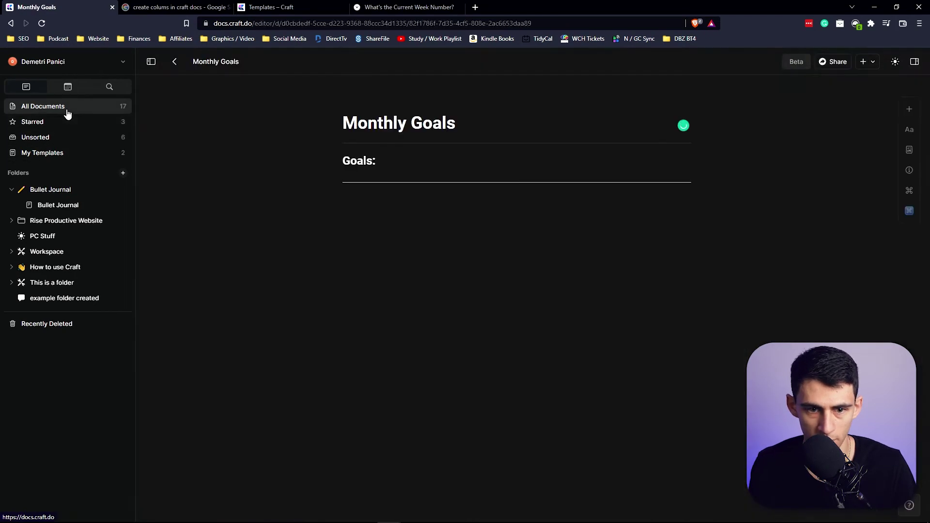
# Move the Monthly Goals document, reopen it, and remove #6 from its title.
pyautogui.click(65, 109)
pyautogui.click(298, 111)
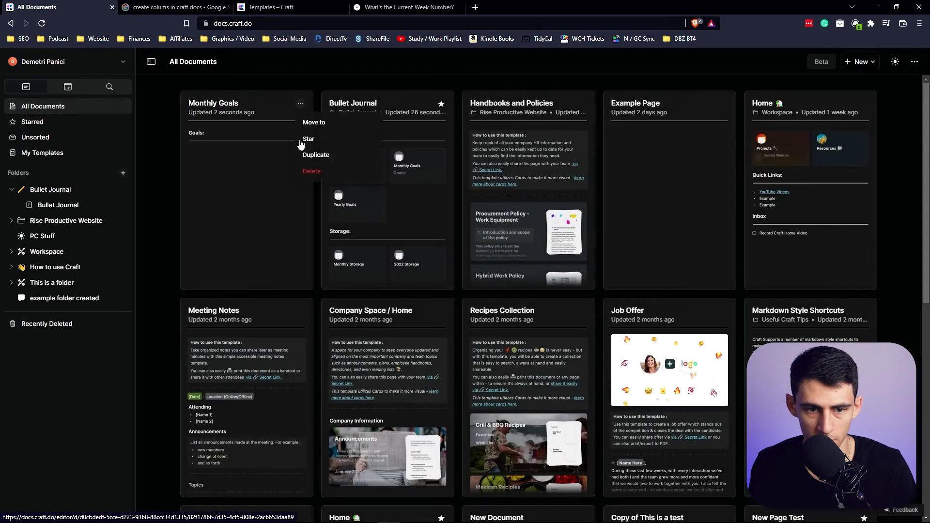
pyautogui.click(313, 123)
pyautogui.click(497, 442)
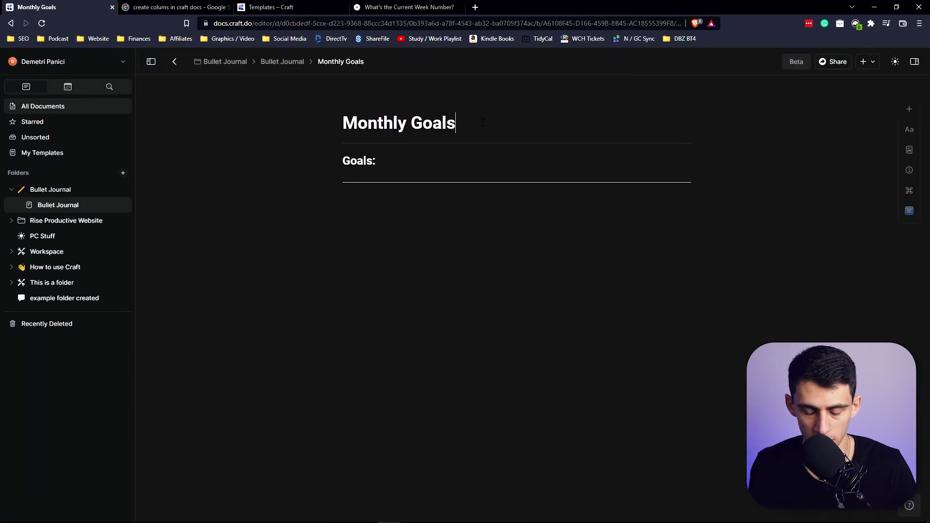
pyautogui.write(' - #')
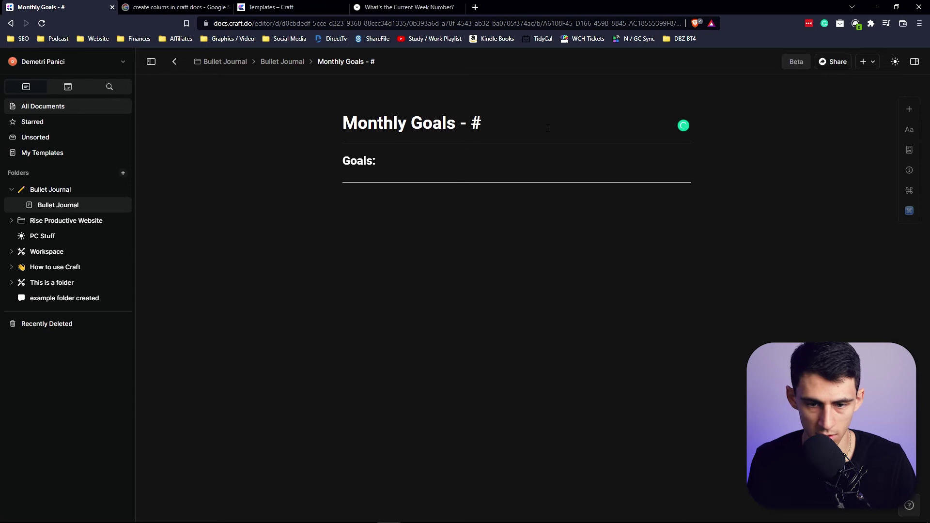
pyautogui.write('6')
pyautogui.press('BackSpace')
pyautogui.press('BackSpace')
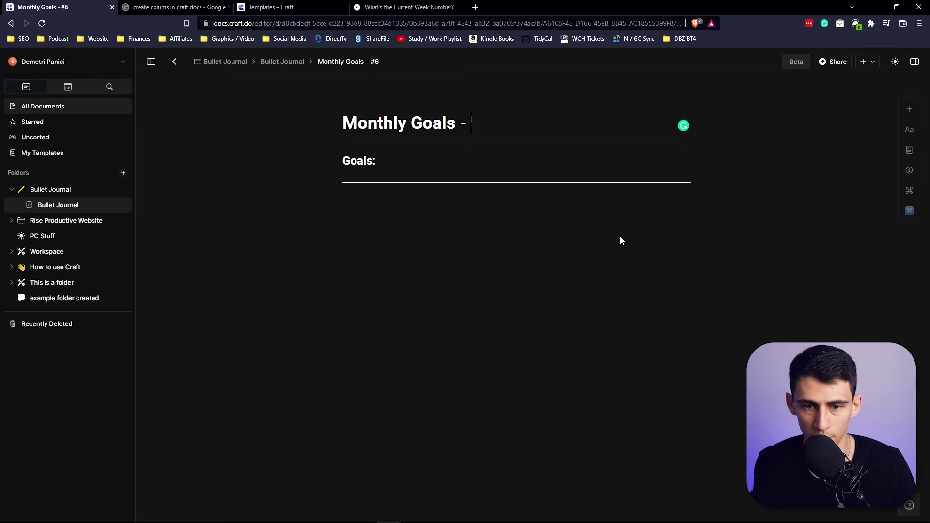
pyautogui.write('June 2022')
# Delete the Goals: heading and divider, then undo to restore them.
pyautogui.moveTo(378, 218); pyautogui.dragTo(333, 161)
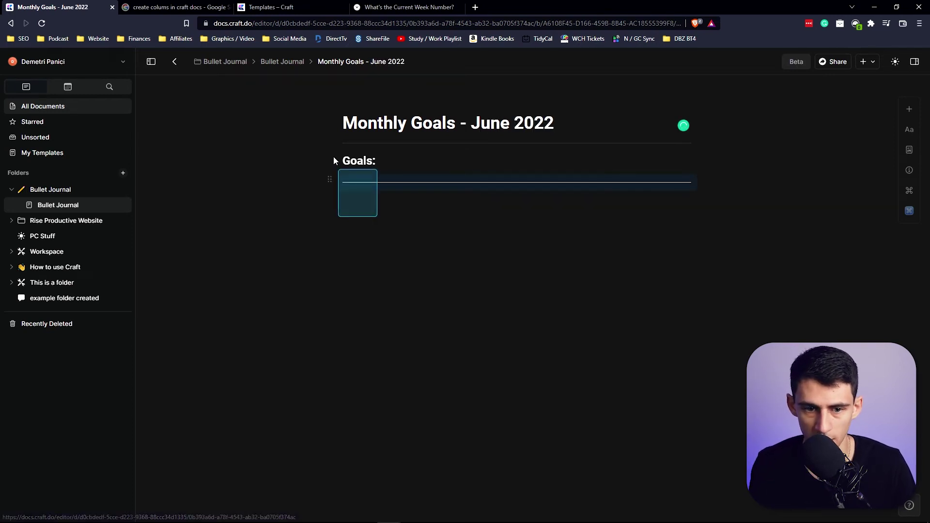
pyautogui.press('BackSpace')
pyautogui.write('/')
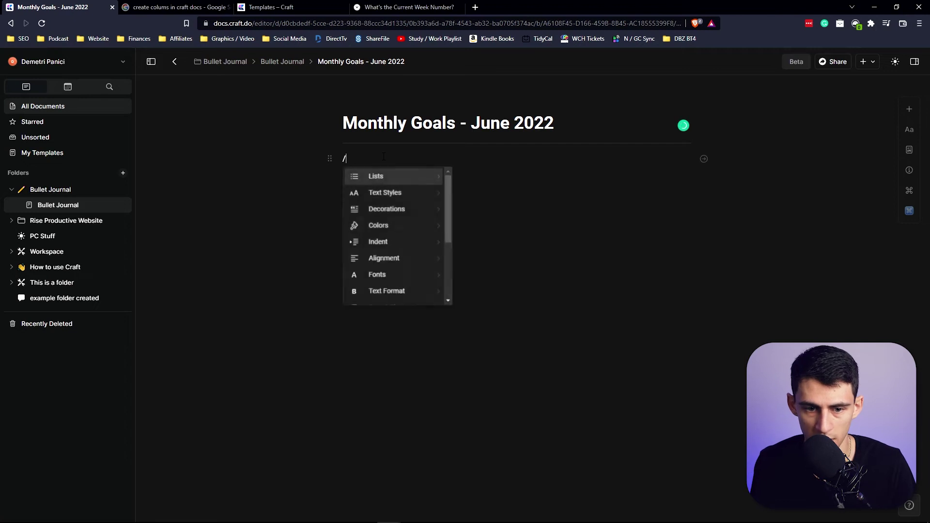
pyautogui.write('tem')
pyautogui.hotkey('ctrl', 'z')
pyautogui.hotkey('ctrl', 'z')
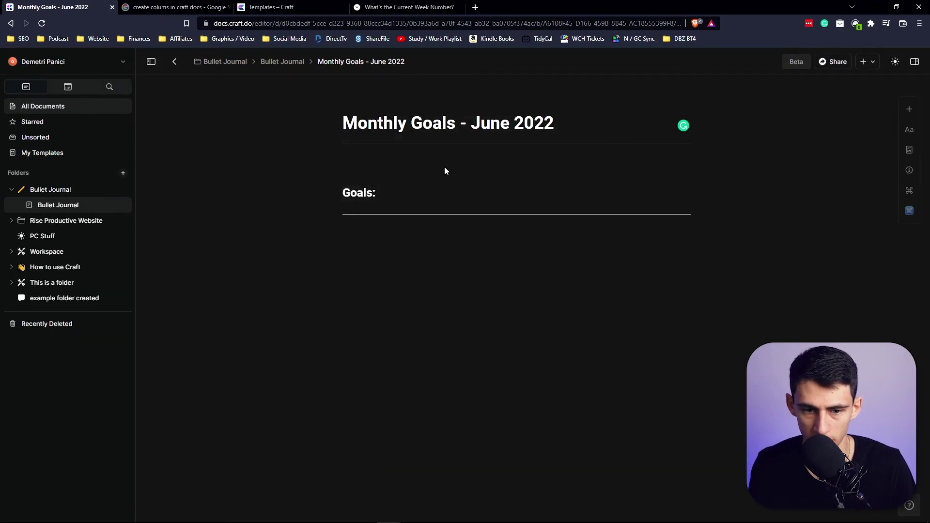
pyautogui.hotkey('ctrl', 'z')
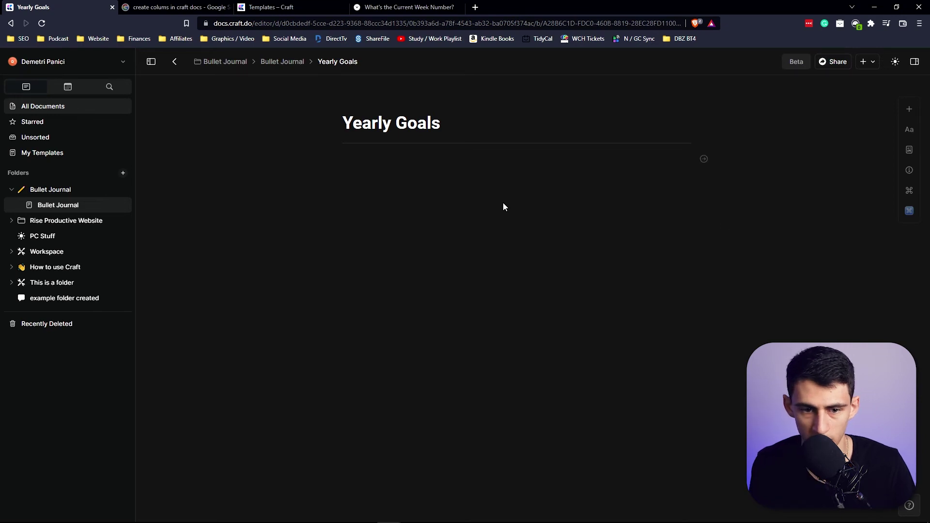
pyautogui.write('/templ')
# Fill Yearly Goals - 2022 from the goals template and return to Bullet Journal.
pyautogui.press('Return')
pyautogui.hotkey('ctrl', 'z')
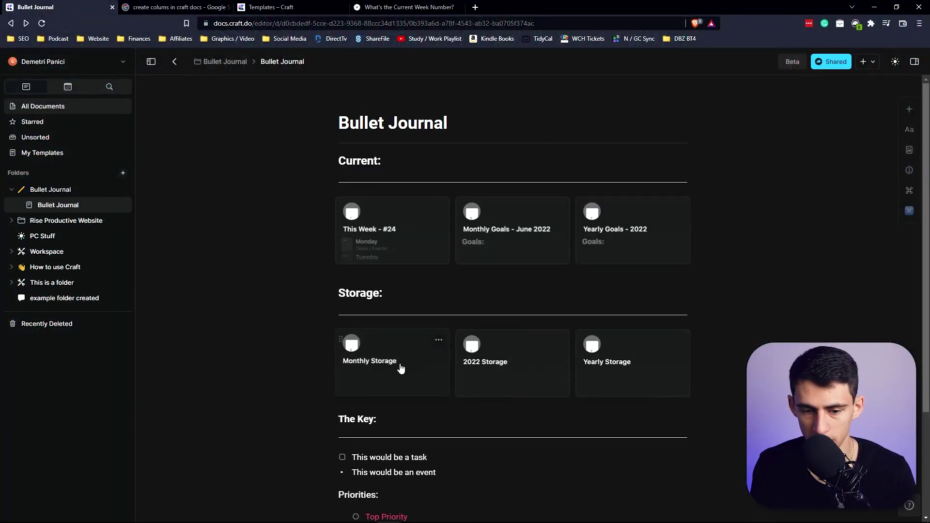
# Reach the This Week - #24 page through the Bullet Journal cards and document list.
pyautogui.click(400, 367)
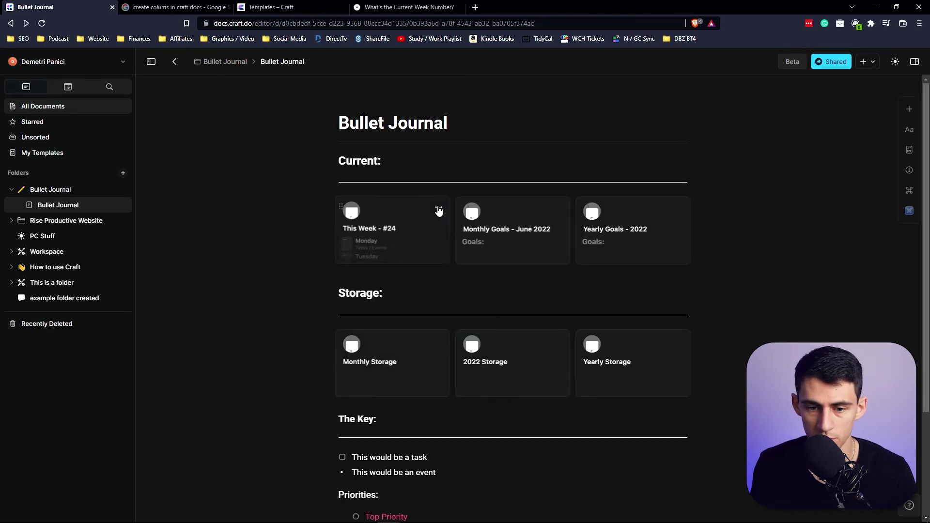
pyautogui.click(438, 208)
pyautogui.click(709, 165)
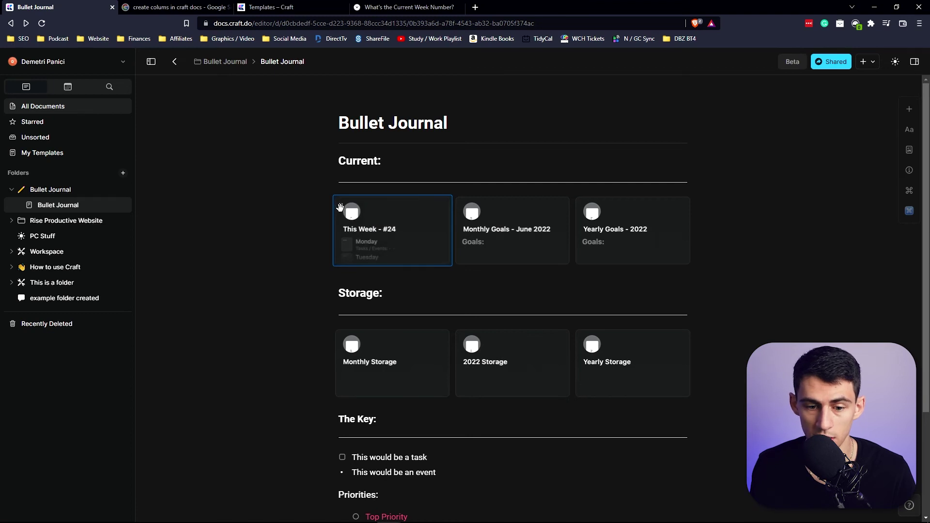
pyautogui.click(339, 208)
pyautogui.hotkey('alt', 'Left')
pyautogui.click(45, 108)
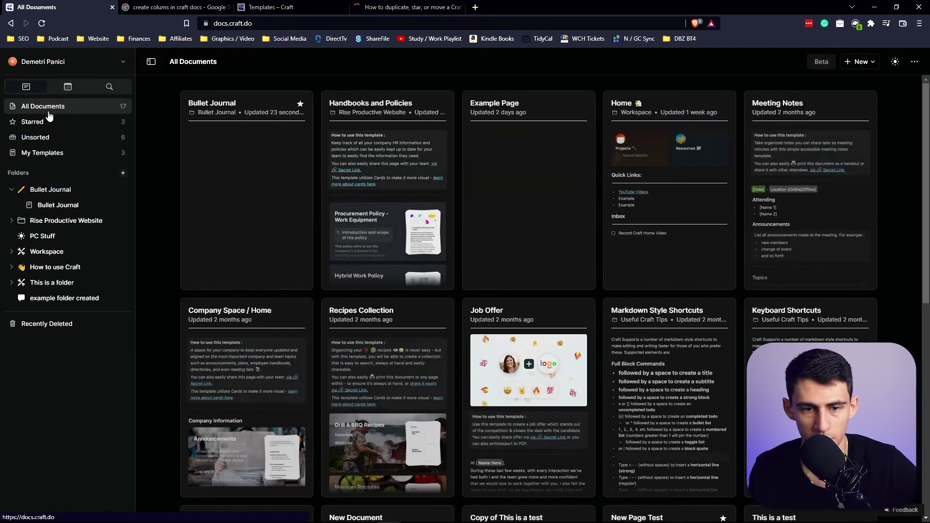
pyautogui.click(301, 104)
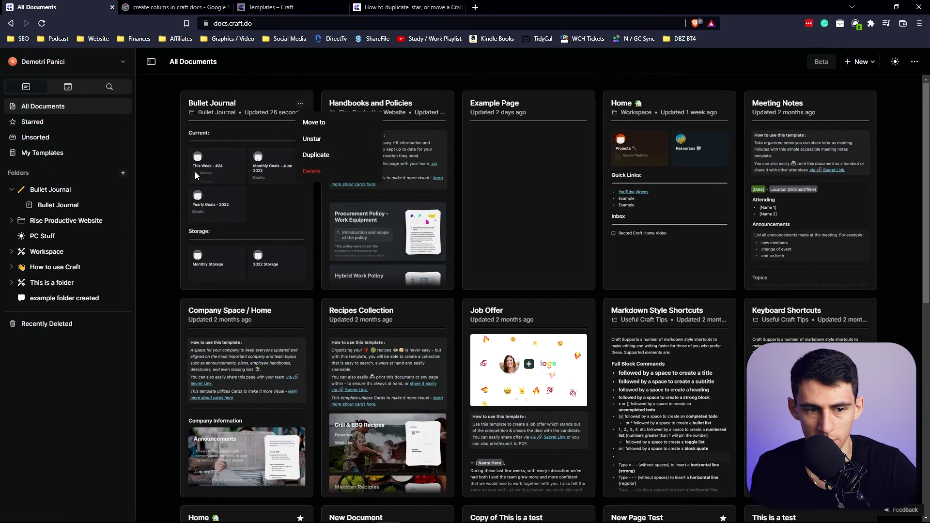
pyautogui.click(242, 154)
# Copy the week's Monday-to-Sunday day blocks and go to Monthly Storage.
pyautogui.hotkey('ctrl', 'c')
pyautogui.hotkey('alt', 'Left')
pyautogui.click(393, 359)
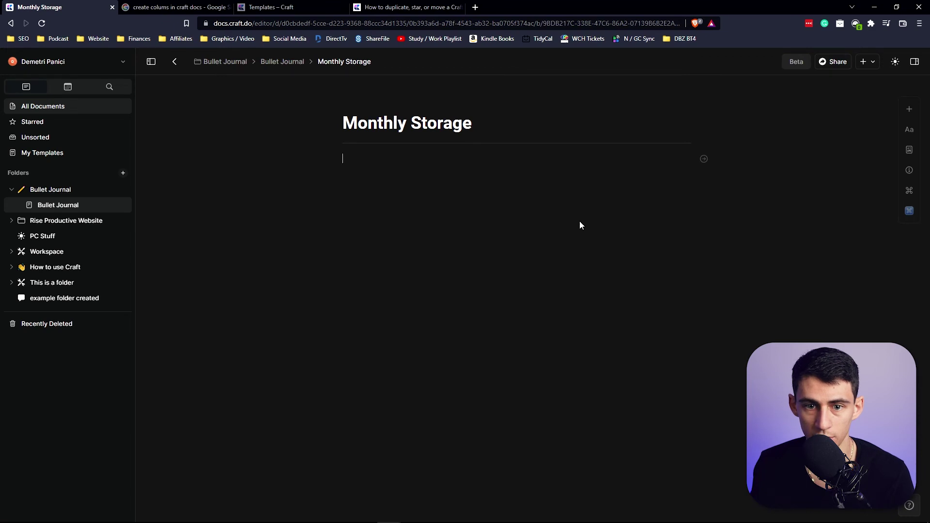
# Add a Week #24 subpage to Monthly Storage and paste the seven days into it.
pyautogui.hotkey('alt', 'Left')
pyautogui.hotkey('alt', 'Right')
pyautogui.click(459, 202)
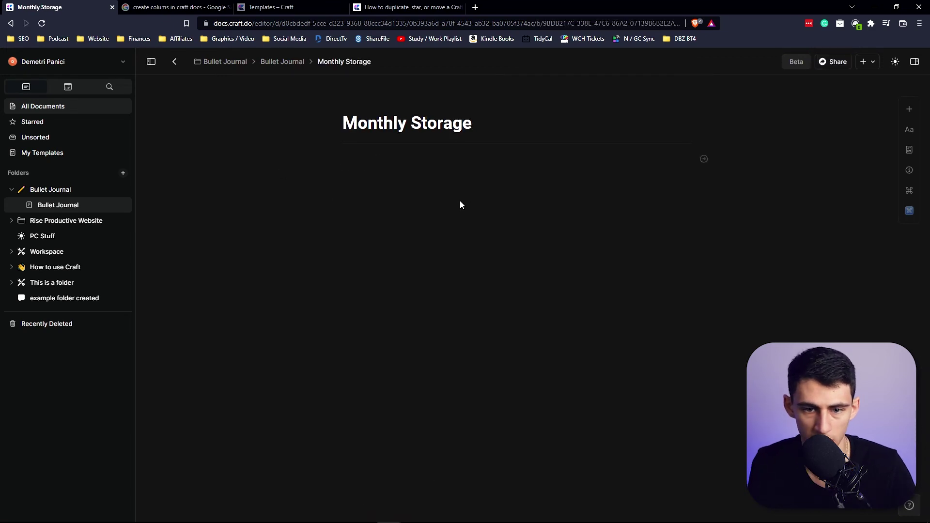
pyautogui.write('/pa')
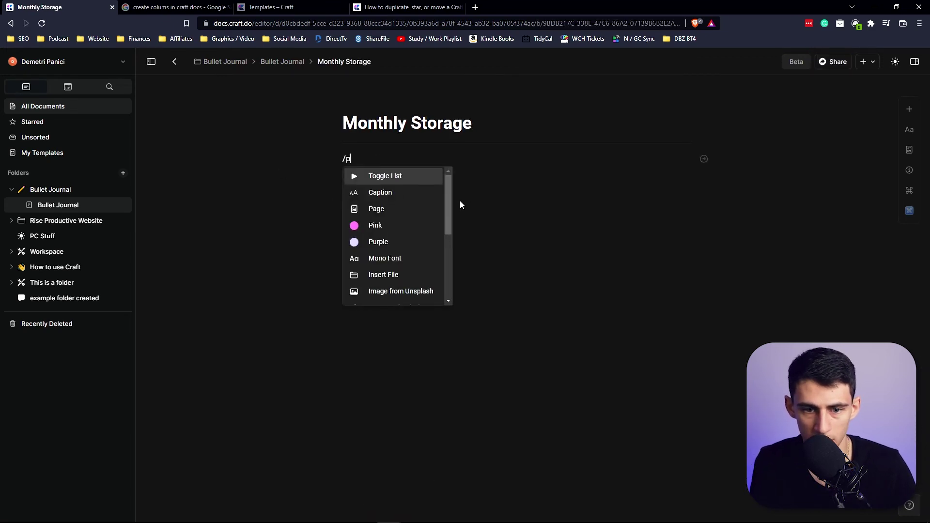
pyautogui.press('Return')
pyautogui.write('Week #2')
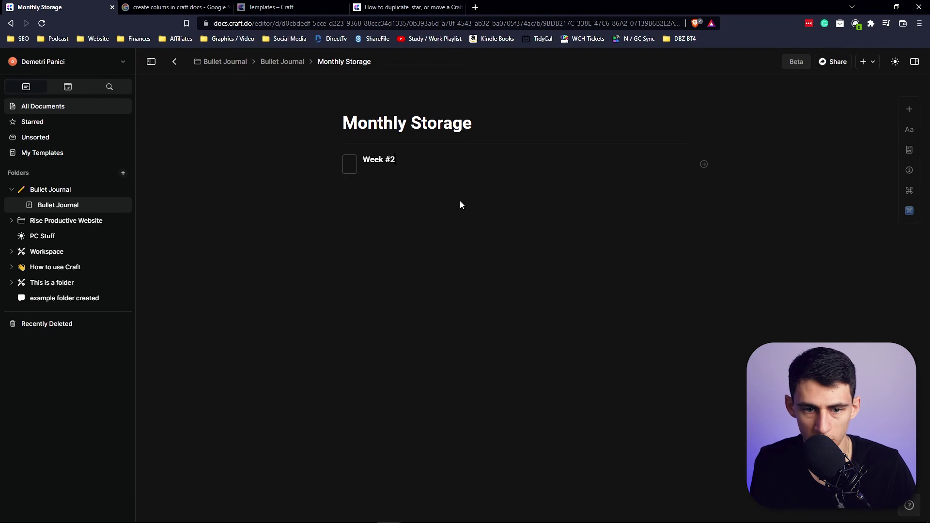
pyautogui.write('4')
pyautogui.click(396, 172)
pyautogui.hotkey('ctrl', 'v')
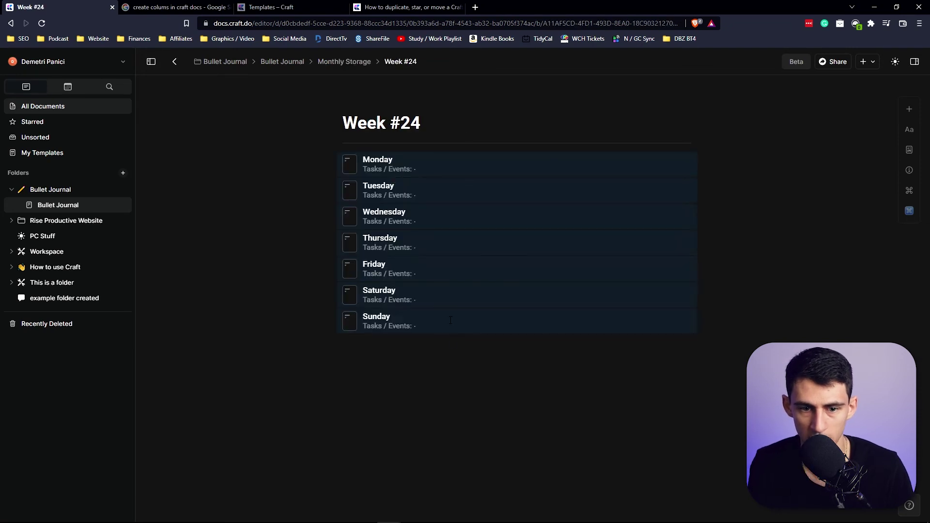
# Select and delete the This Week - #24 day blocks, then undo the deletion.
pyautogui.hotkey('alt', 'Left')
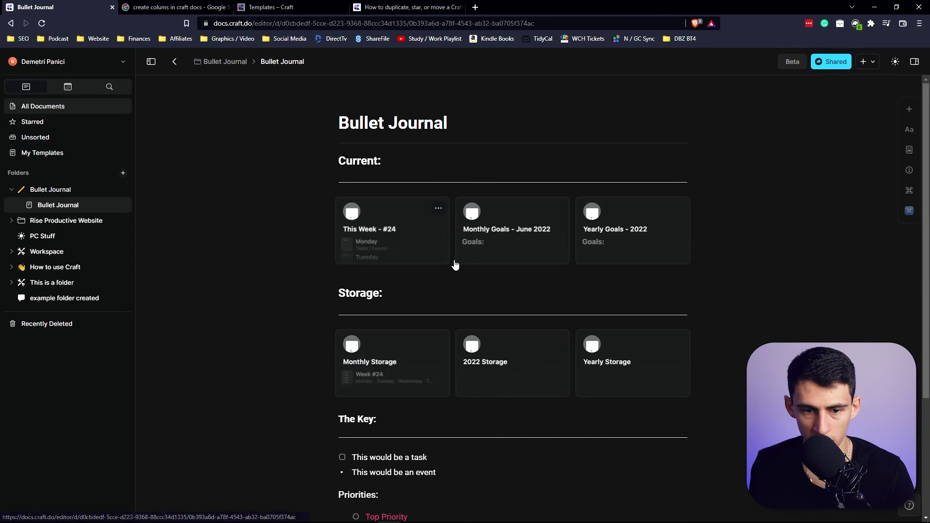
pyautogui.click(364, 213)
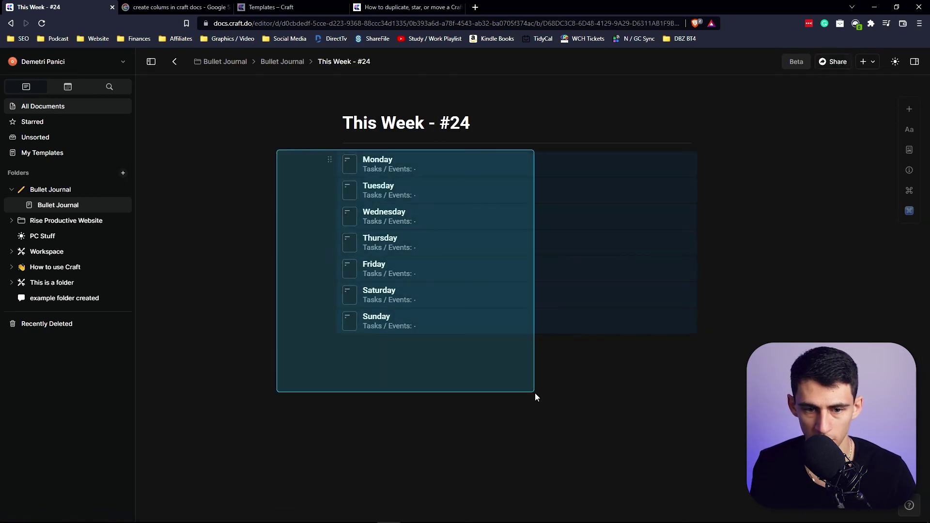
pyautogui.moveTo(277, 153); pyautogui.dragTo(537, 393)
pyautogui.press('BackSpace')
pyautogui.write('/')
pyautogui.hotkey('ctrl', 'z')
pyautogui.hotkey('ctrl', 'z')
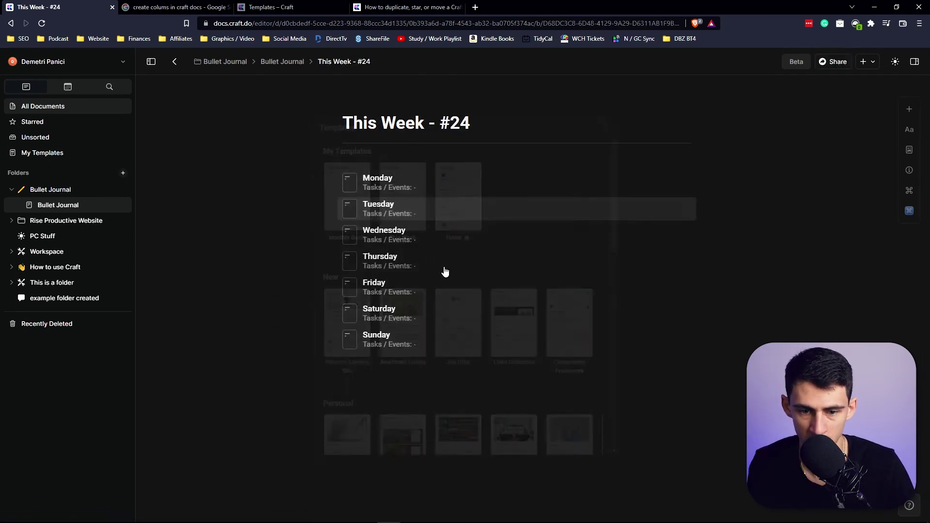
# Copy the Week #24 block from Monthly Storage and head to 2022 Storage.
pyautogui.hotkey('alt', 'Left')
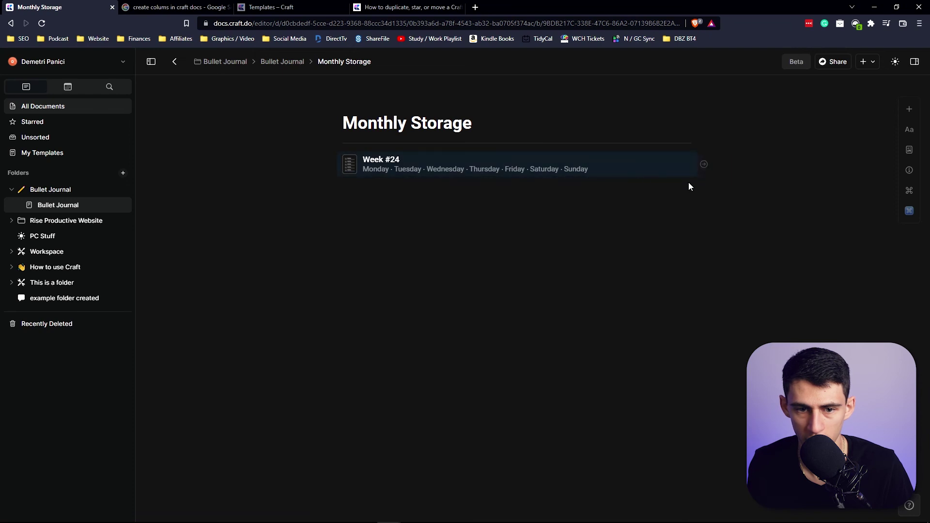
pyautogui.hotkey('ctrl', 'c')
pyautogui.hotkey('alt', 'Left')
# Paste Week #24 into 2022 Storage, then undo the stray paste.
pyautogui.hotkey('ctrl', 'v')
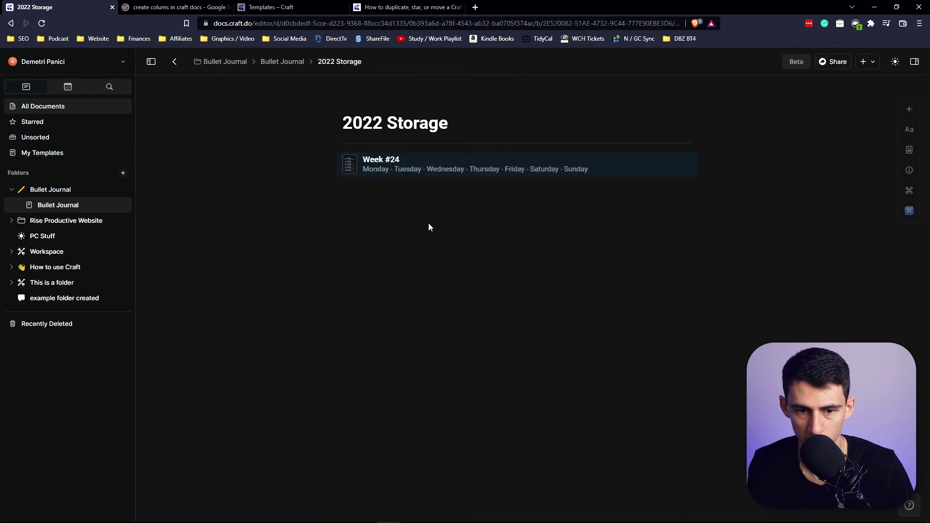
pyautogui.hotkey('alt', 'Left')
pyautogui.hotkey('alt', 'Right')
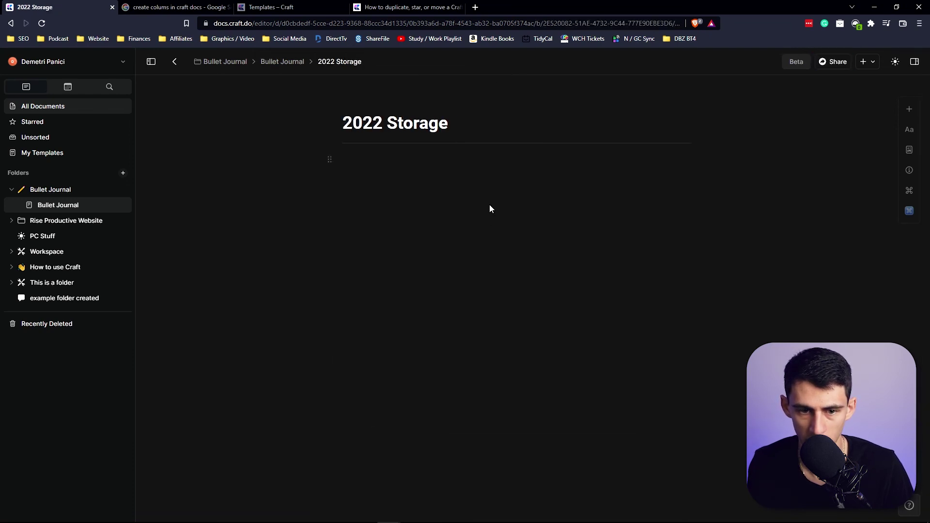
pyautogui.hotkey('ctrl', 'v')
pyautogui.hotkey('ctrl', 'z')
pyautogui.write('/page')
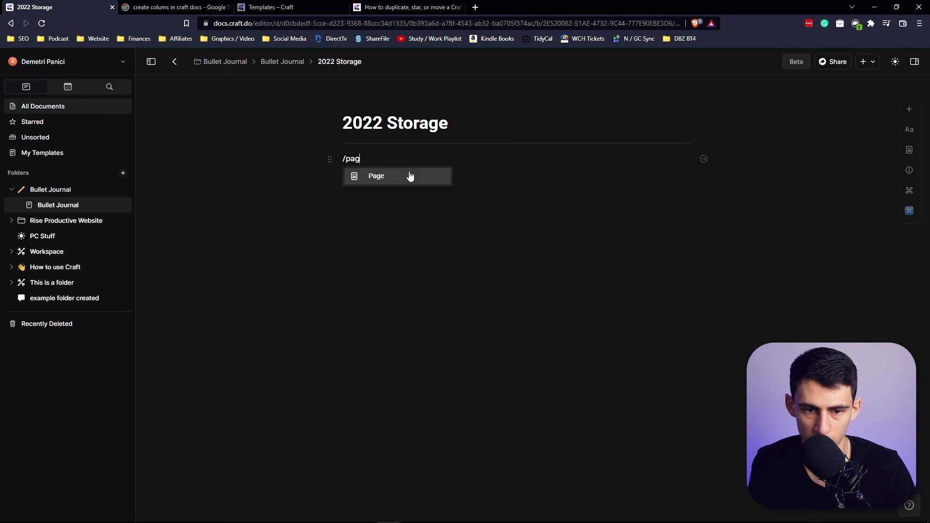
pyautogui.write('June 20')
# Create a June 2022 subpage in 2022 Storage and paste Week #24 inside it.
pyautogui.press('Return')
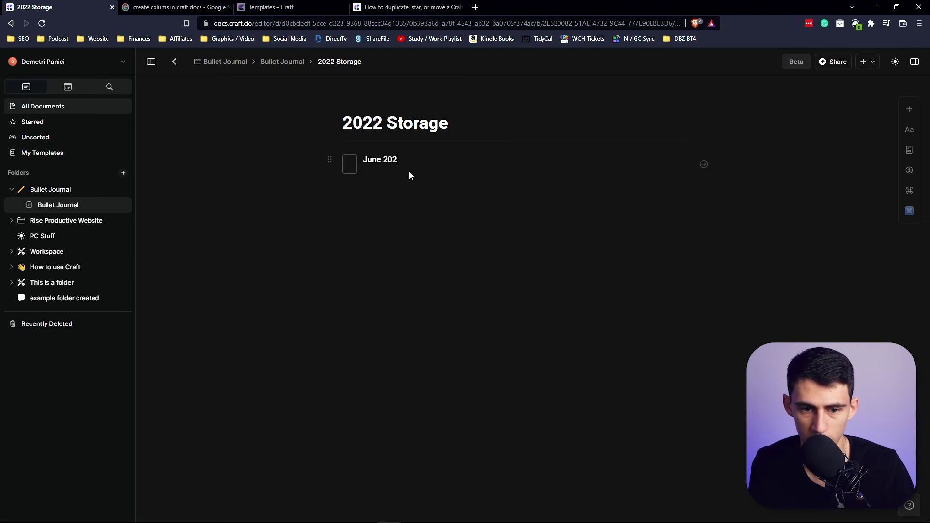
pyautogui.write('2')
pyautogui.click(384, 159)
pyautogui.hotkey('ctrl', 'v')
pyautogui.hotkey('alt', 'Left')
pyautogui.hotkey('alt', 'Right')
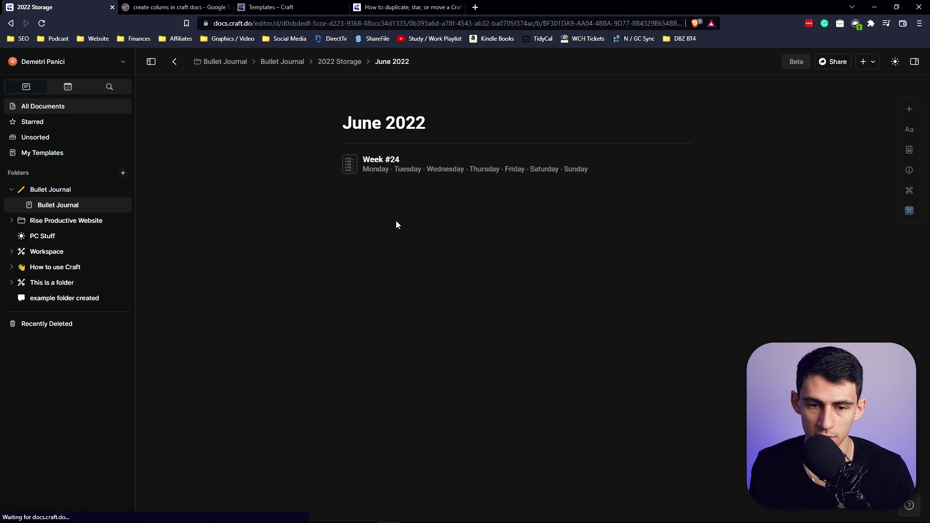
# Add a 2022 subpage to Yearly Storage and open it.
pyautogui.hotkey('alt', 'Left')
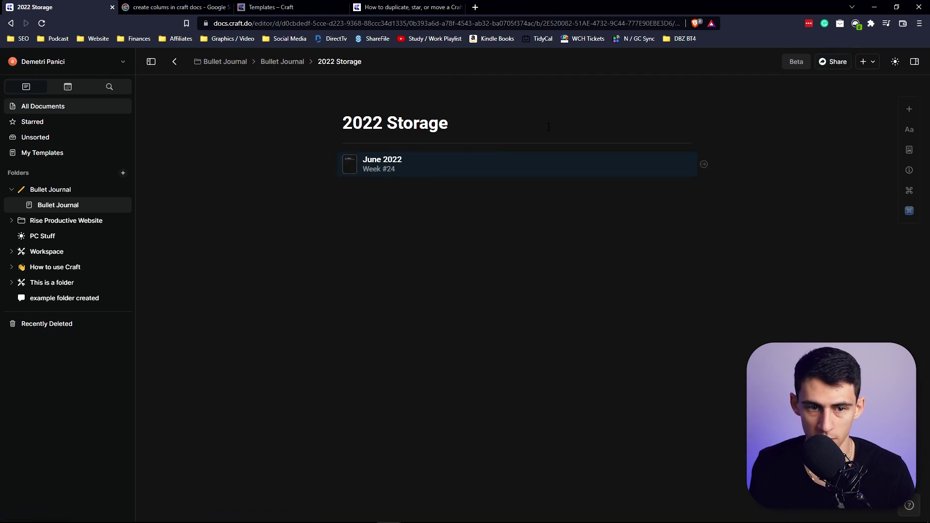
pyautogui.hotkey('alt', 'Left')
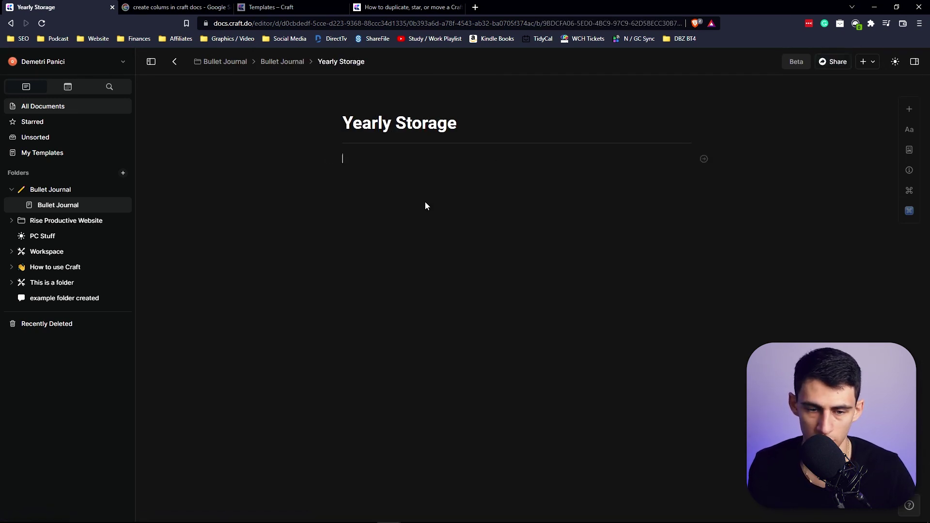
pyautogui.write('/')
pyautogui.press('Return')
pyautogui.write('2022')
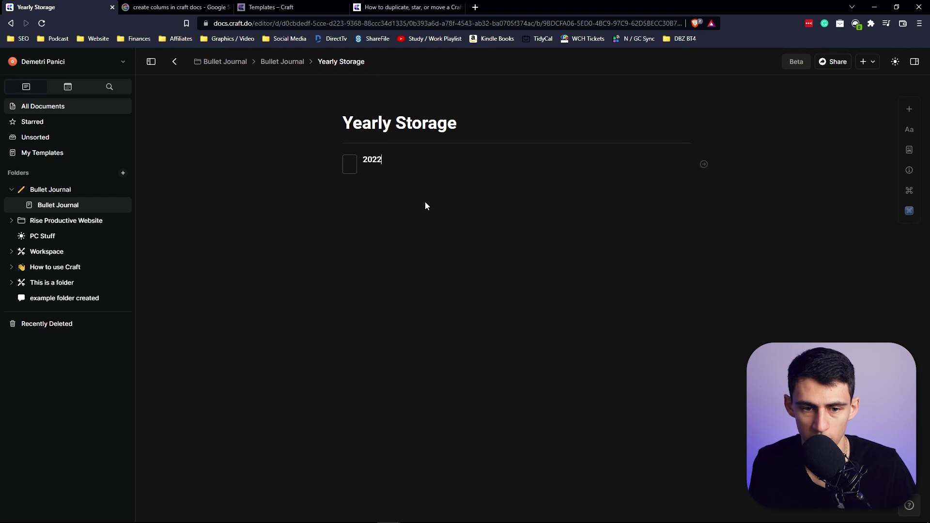
pyautogui.hotkey('ctrl', 'Return')
pyautogui.hotkey('alt', 'Left')
pyautogui.hotkey('alt', 'Left')
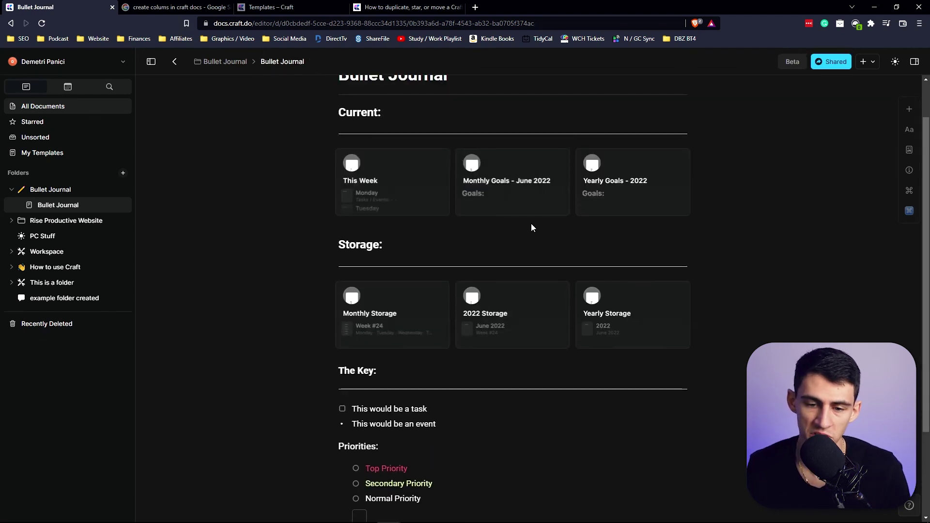
pyautogui.scroll(-3, 531, 228)
pyautogui.scroll(5, 444, 267)
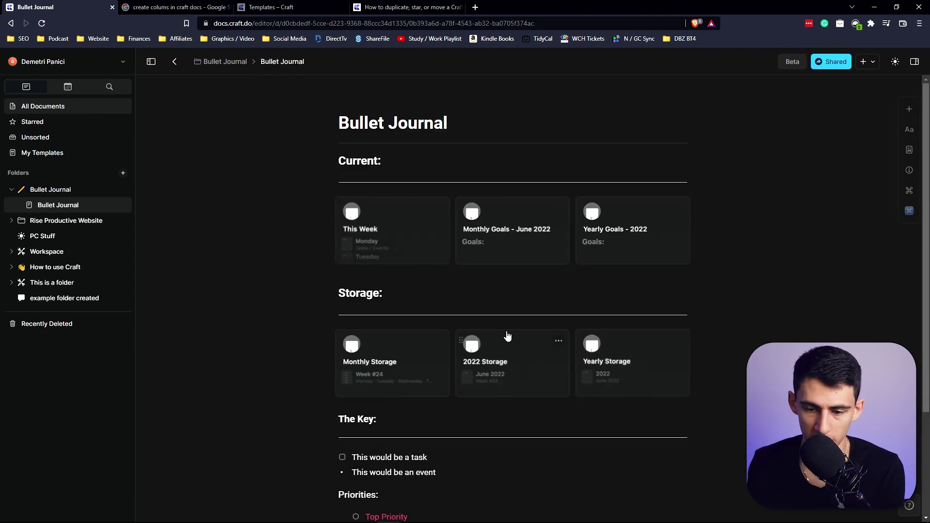